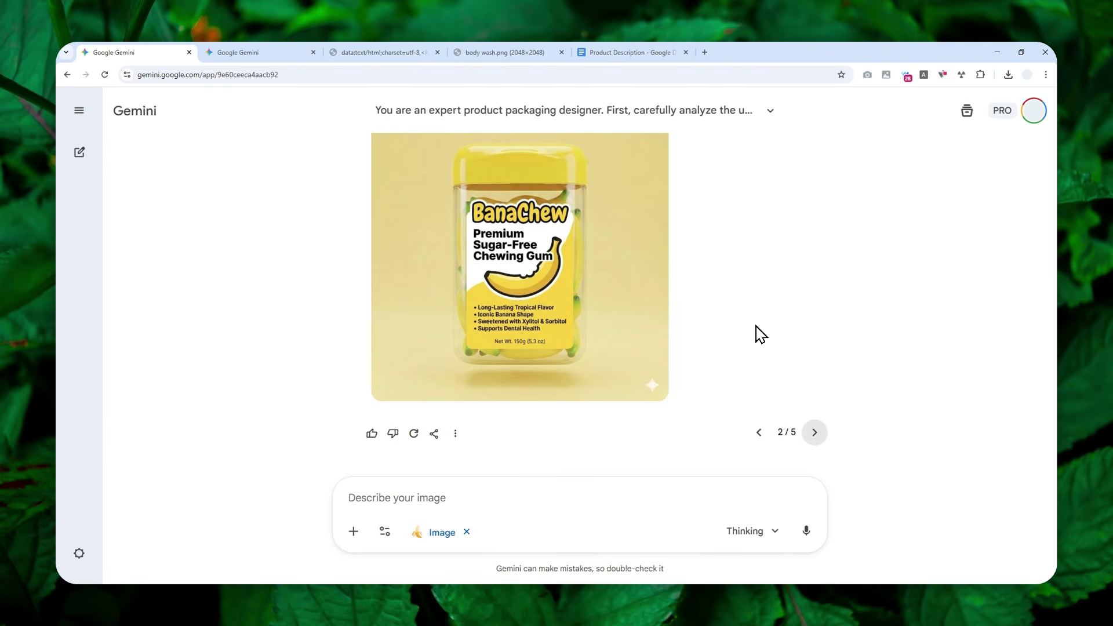
Step: Compare the generated BanaChew label versions 3 to 5 with the uploaded unlabelled banana gum jar image
left_click(813, 431)
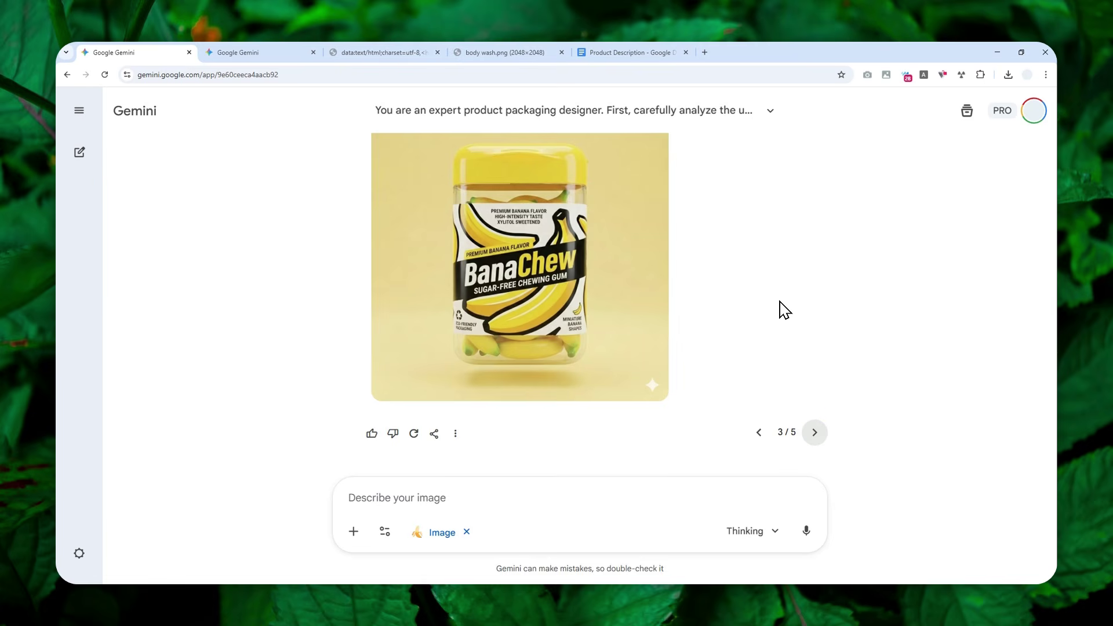
scroll(780, 286, "up", 5)
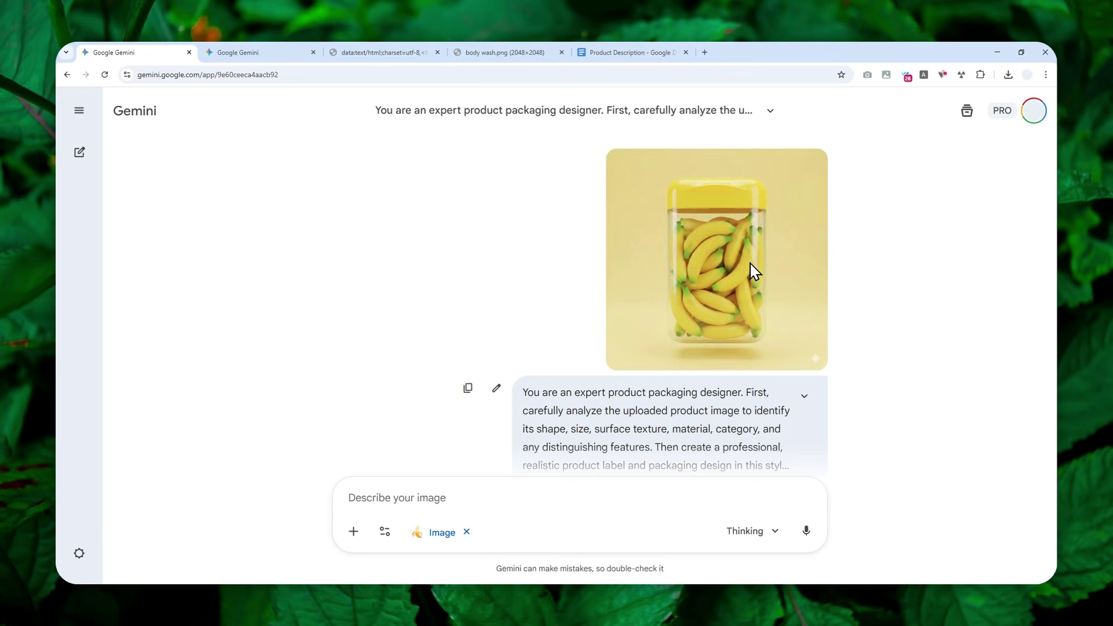
scroll(748, 261, "down", 5)
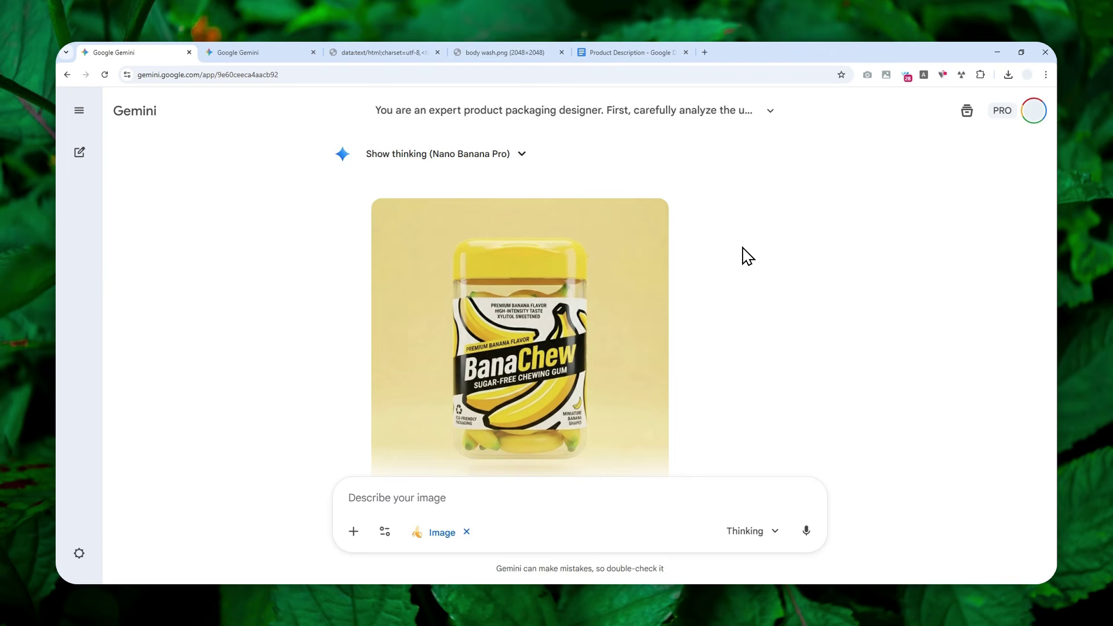
scroll(746, 256, "down", 3)
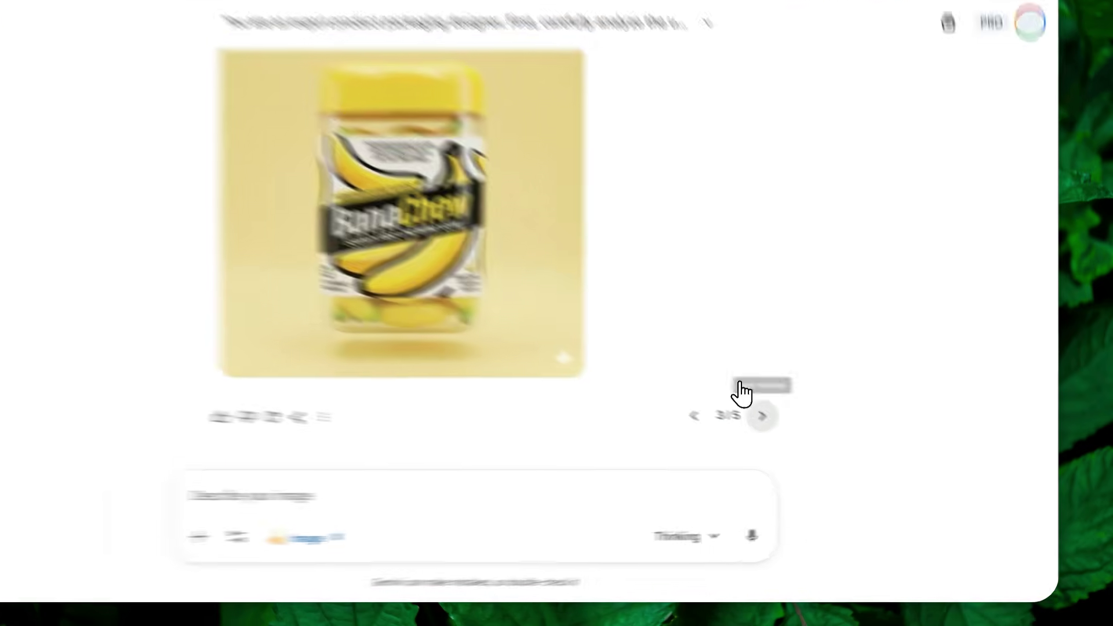
left_click(814, 431)
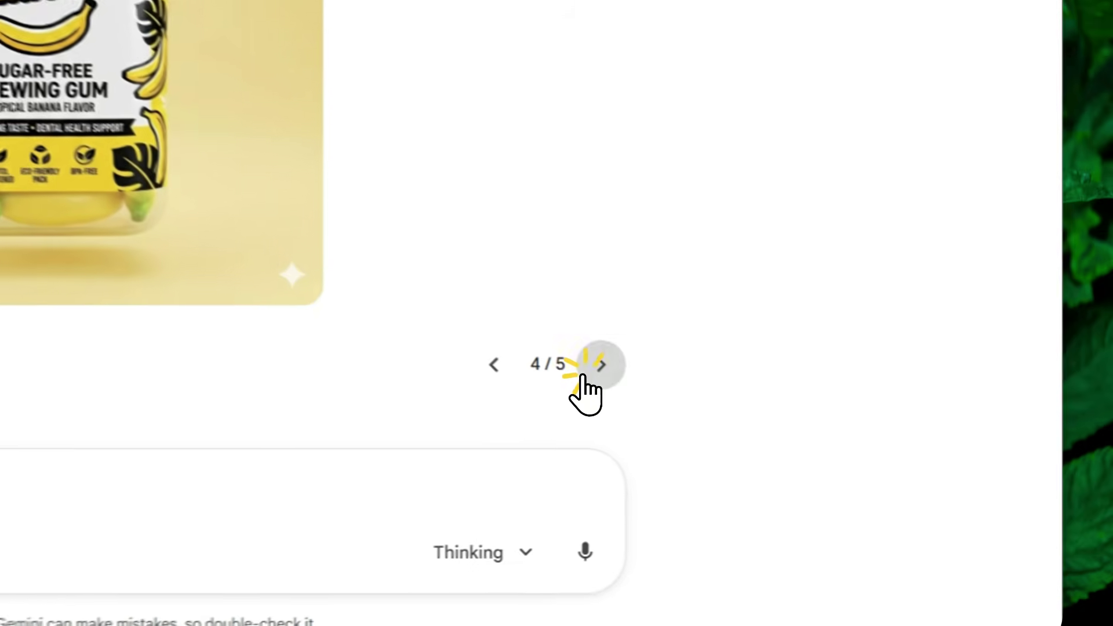
left_click(600, 365)
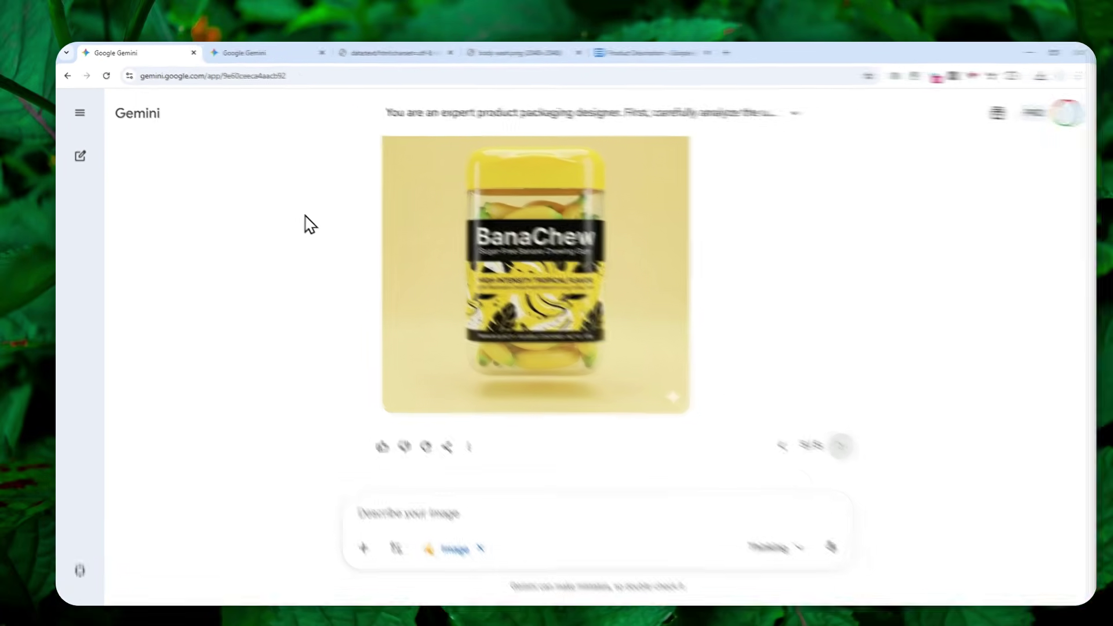
Step: Review all three generated Musa D'Or perfume label versions in the other Gemini chat
left_click(256, 52)
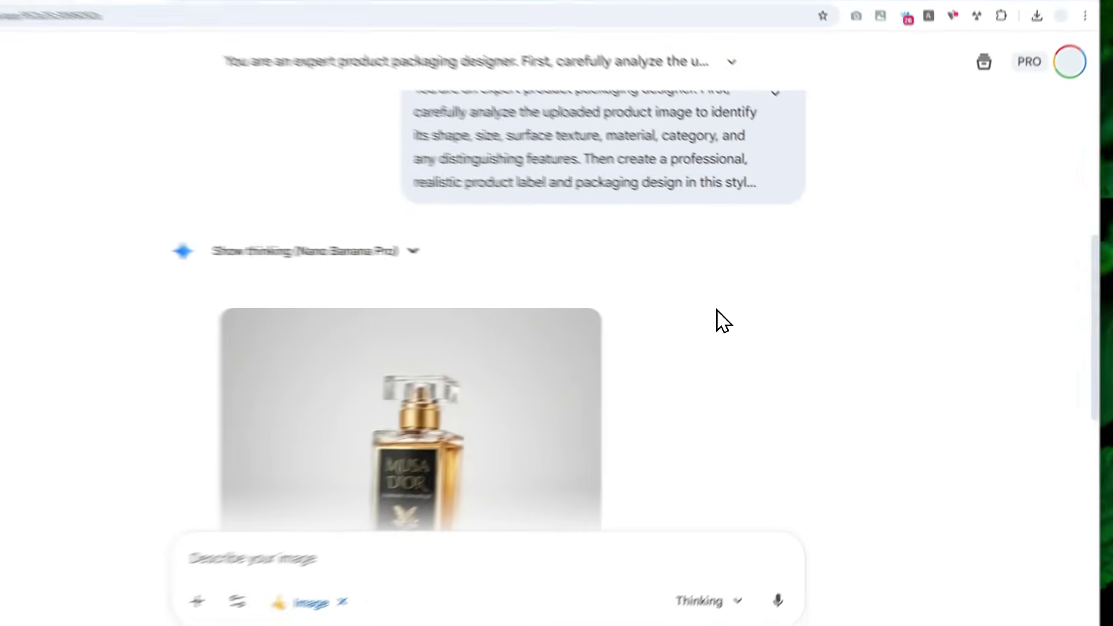
scroll(703, 361, "down", 3)
scroll(765, 308, "down", 1)
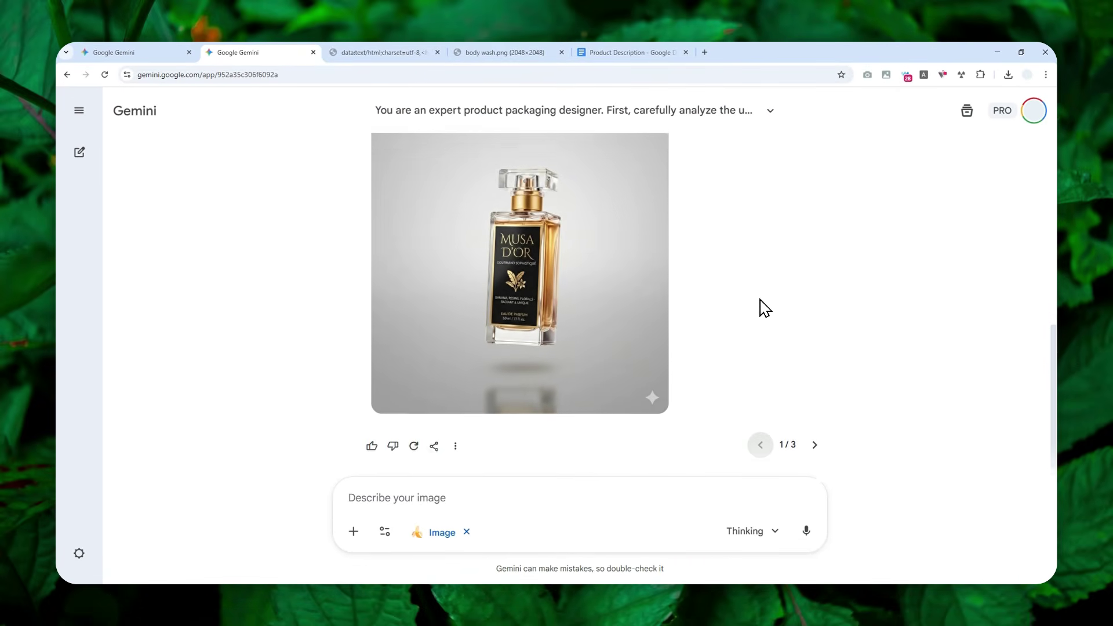
left_click(813, 432)
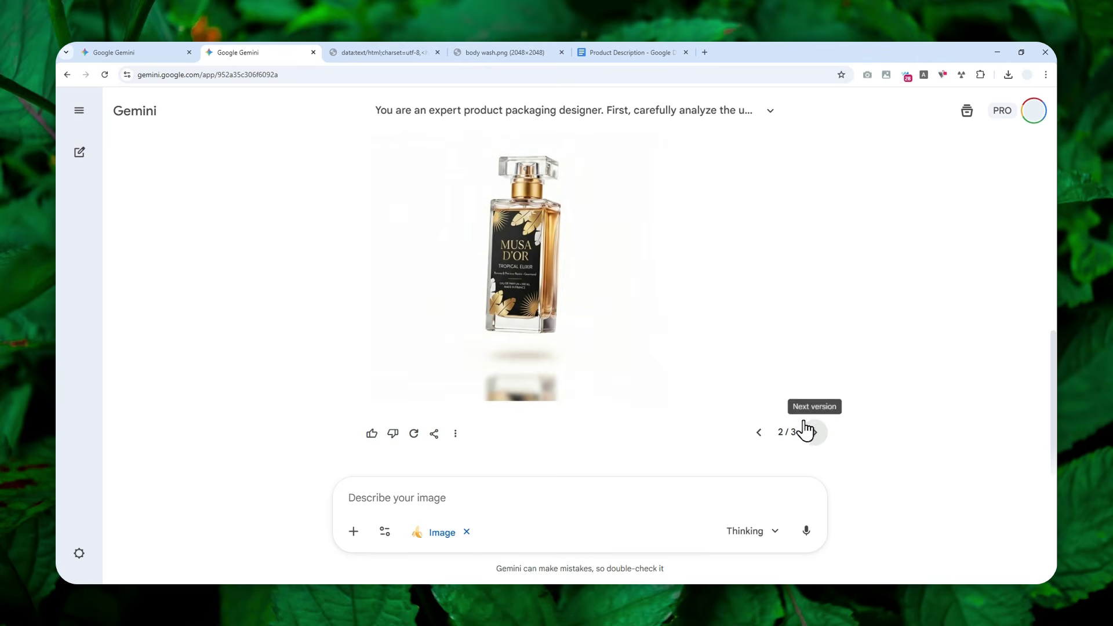
left_click(814, 433)
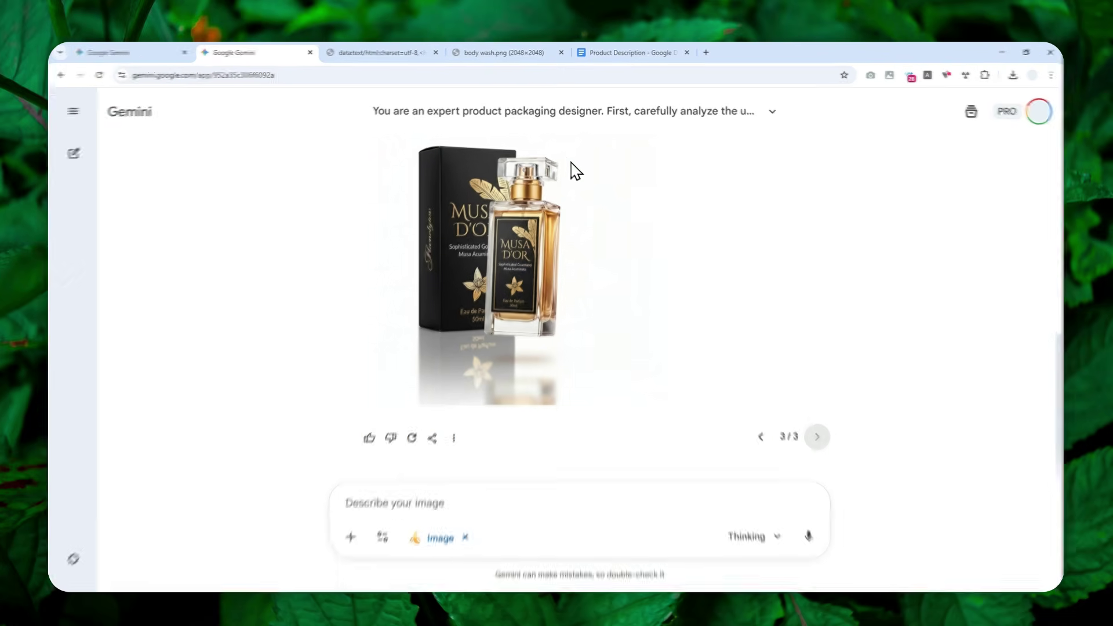
Step: View the body wash.png product image and the Product Description document for the botanical body wash
left_click(510, 52)
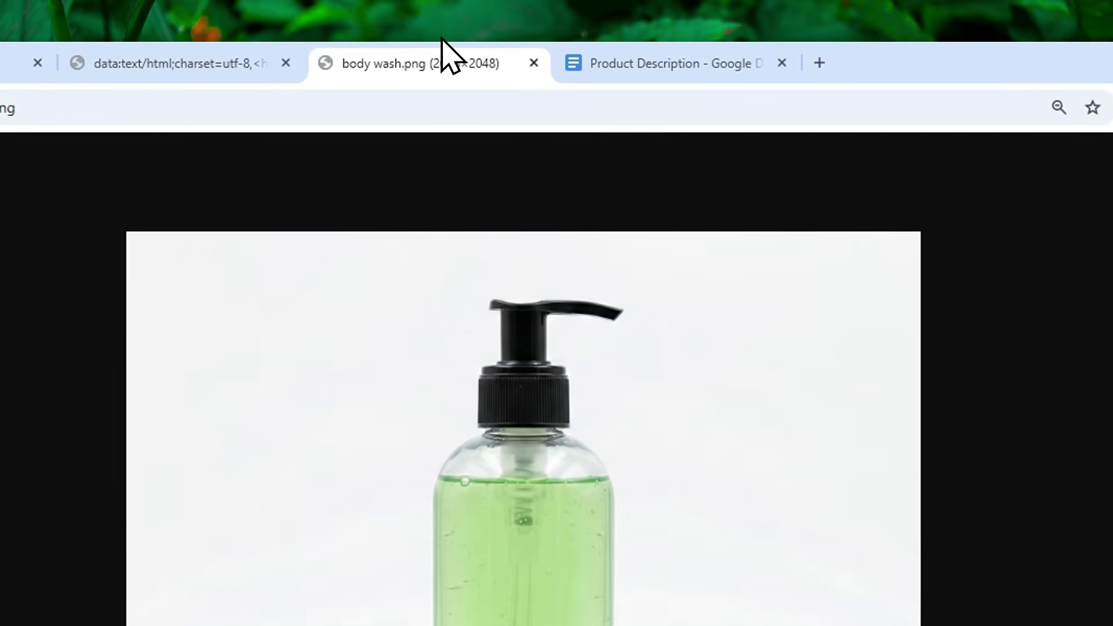
left_click(666, 52)
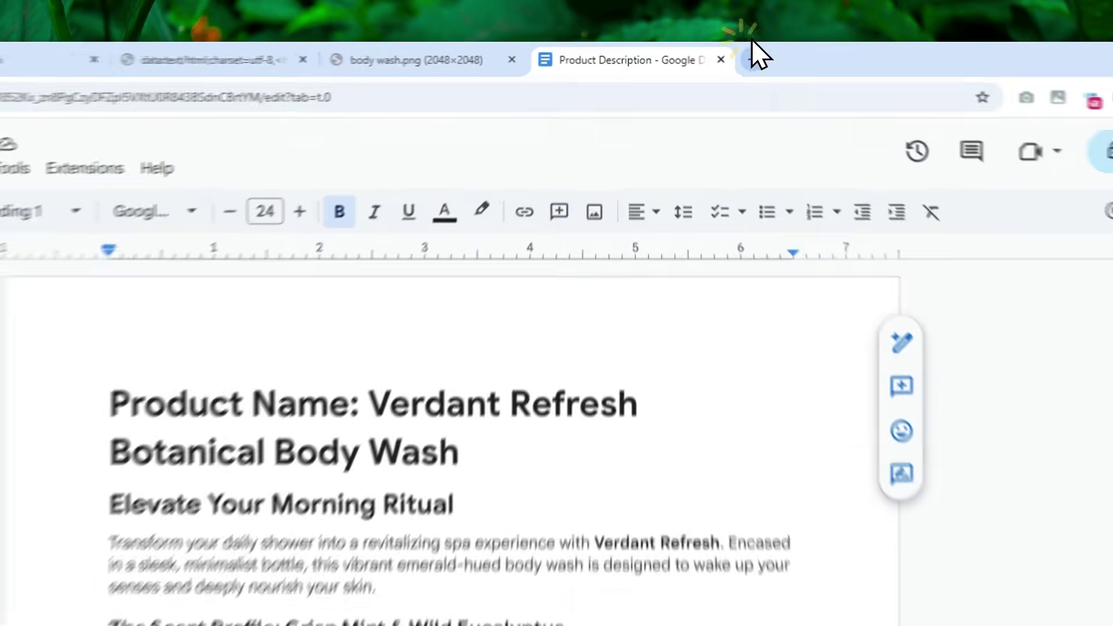
Step: Open gemini.google.com in a new browser tab and attach the green body wash bottle image to the prompt
left_click(704, 53)
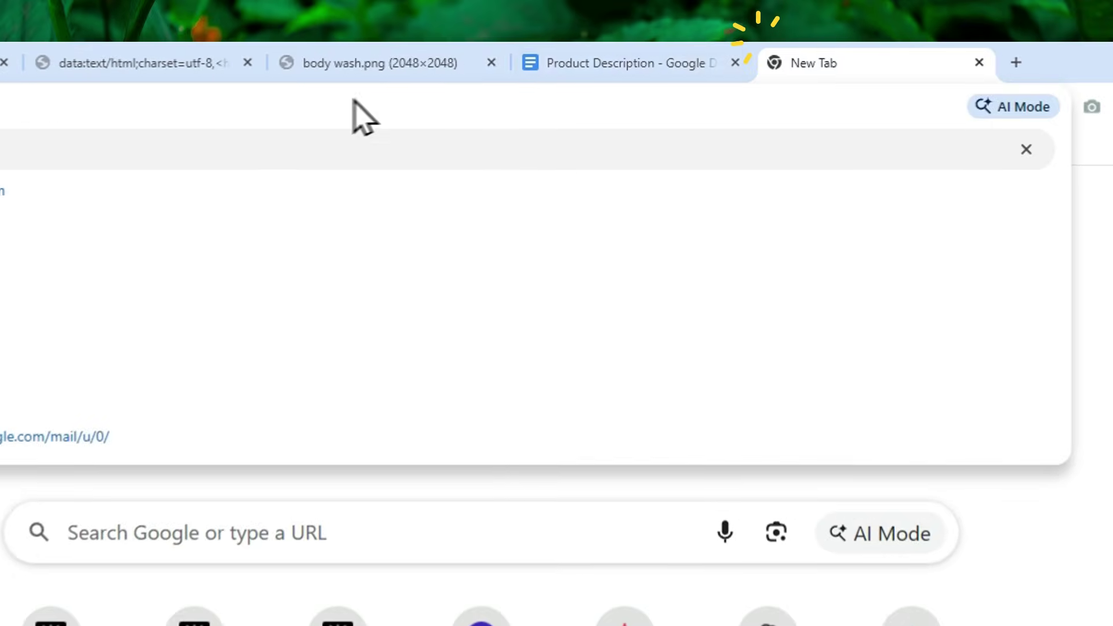
type("gemini.google.com")
key("Return")
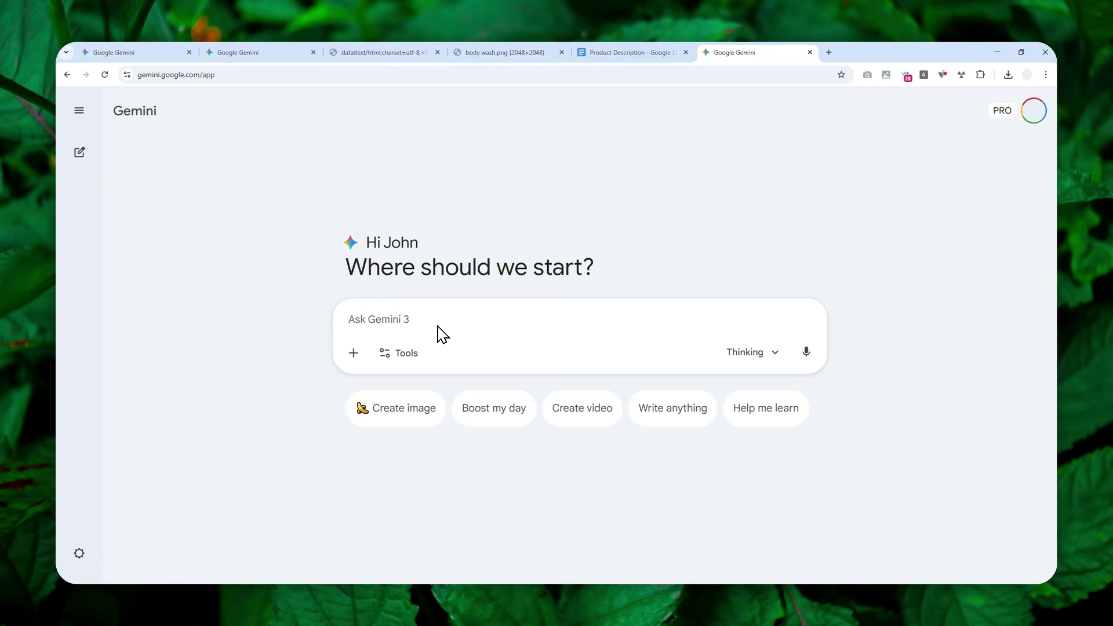
left_click(479, 316)
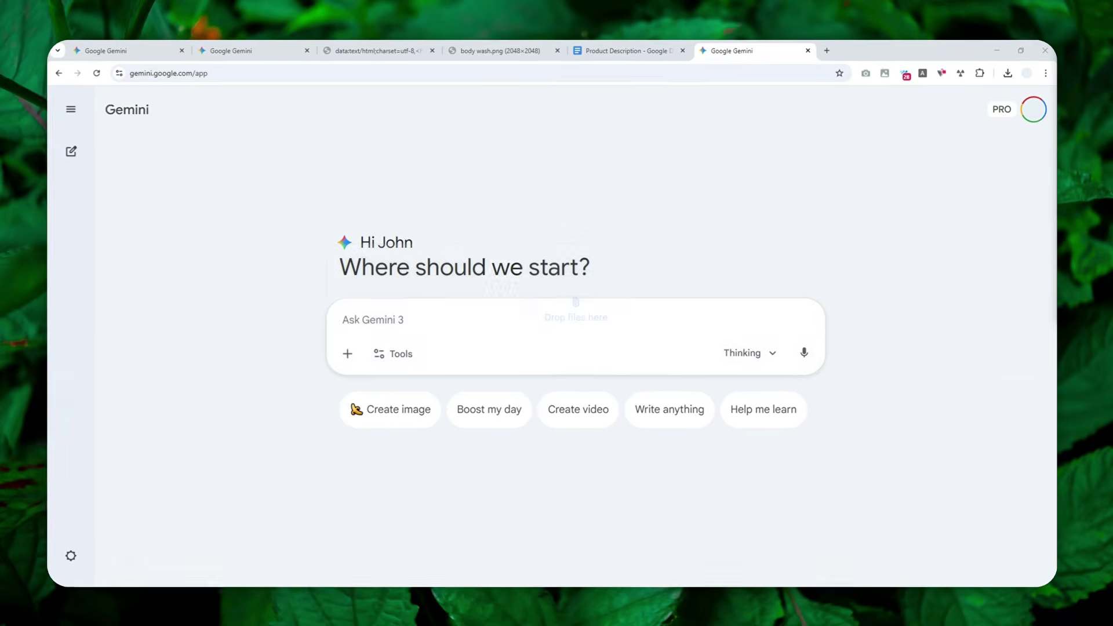
left_click_drag(1112, 371, 458, 371)
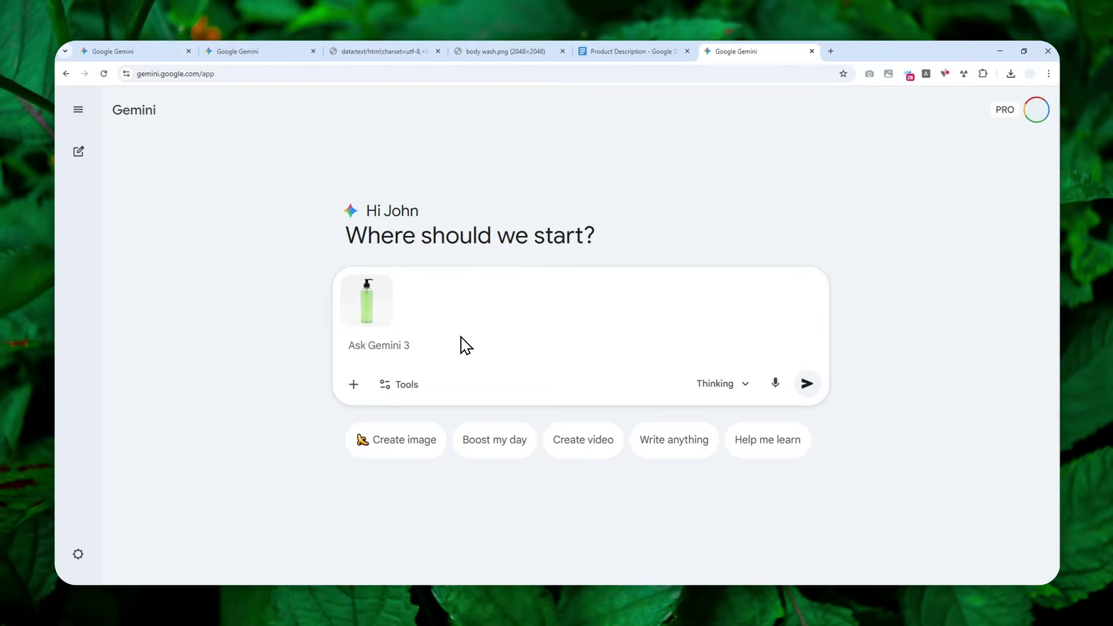
Step: Copy the product packaging designer prompt from its text page and paste it into the new Gemini chat
left_click(365, 53)
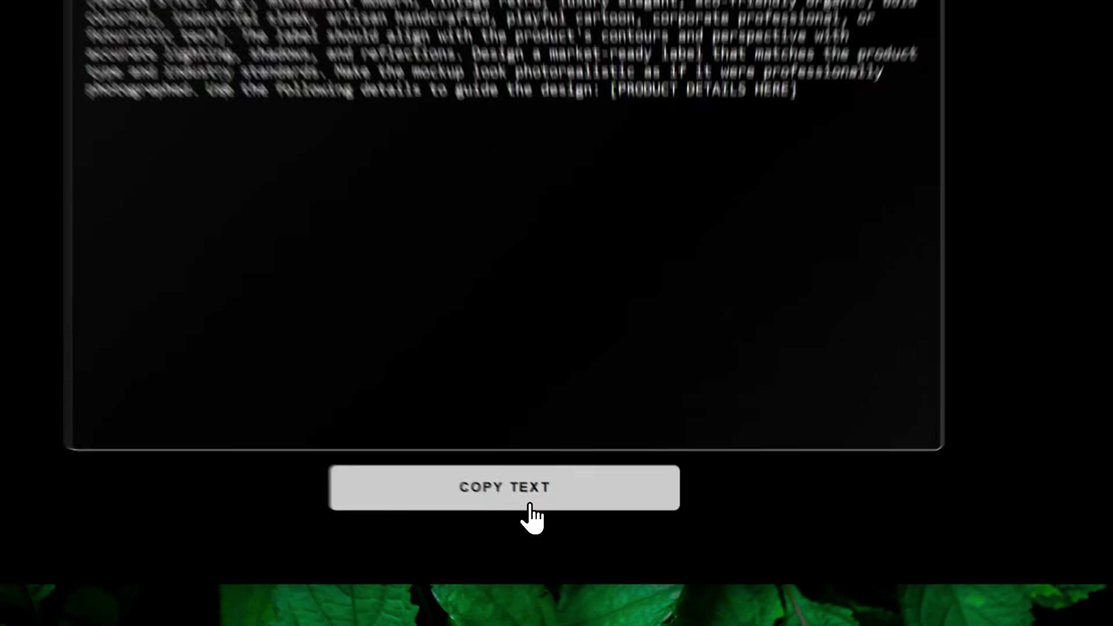
left_click(573, 518)
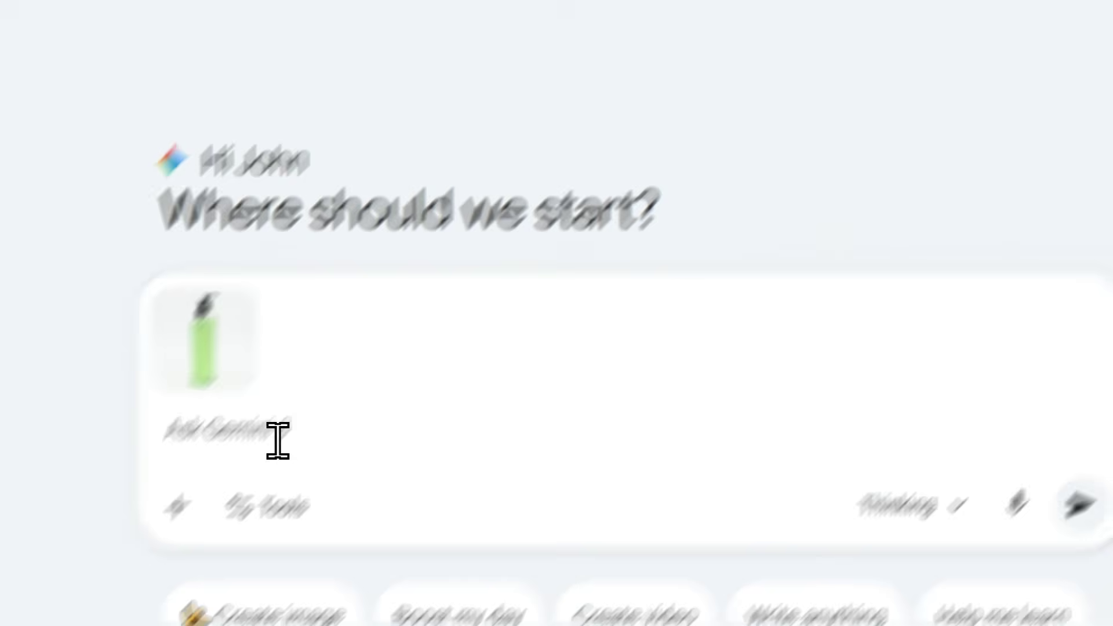
right_click(277, 441)
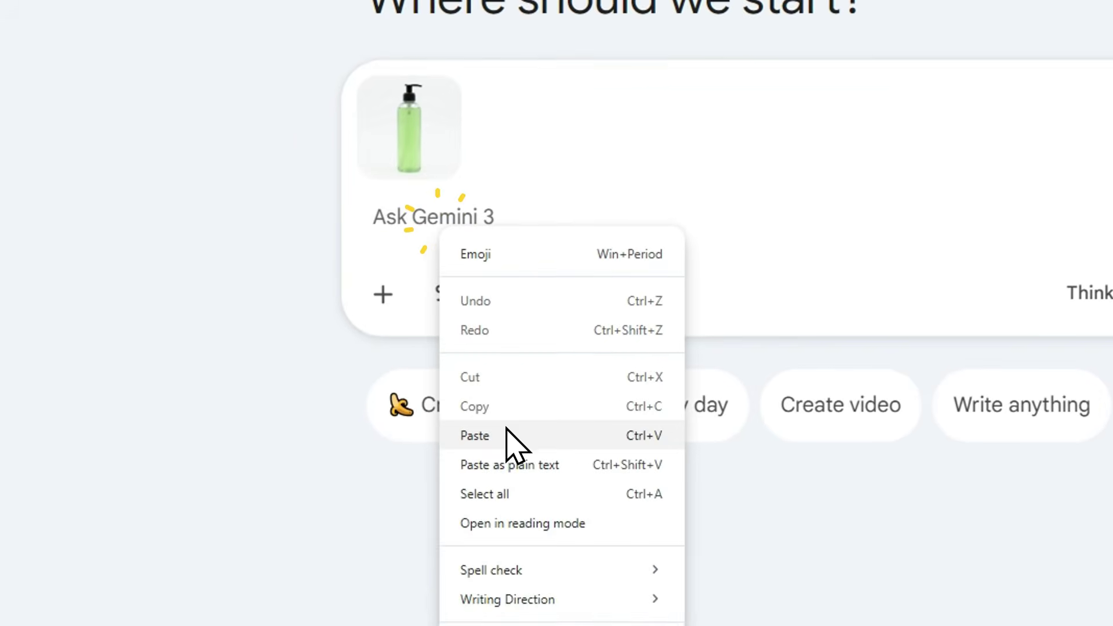
left_click(481, 355)
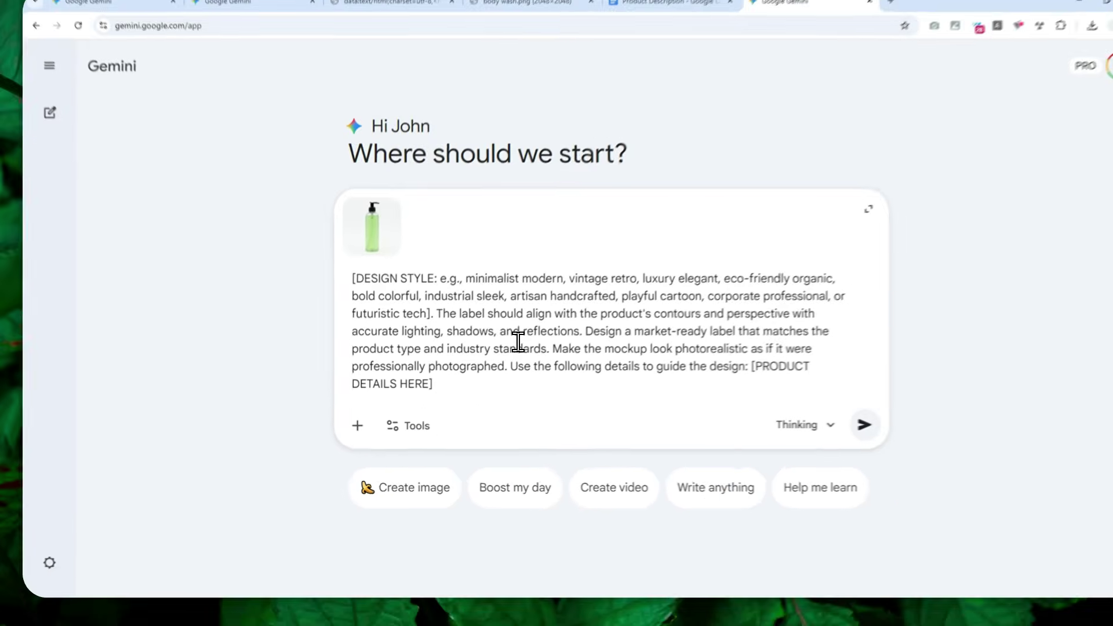
scroll(496, 355, "up", 2)
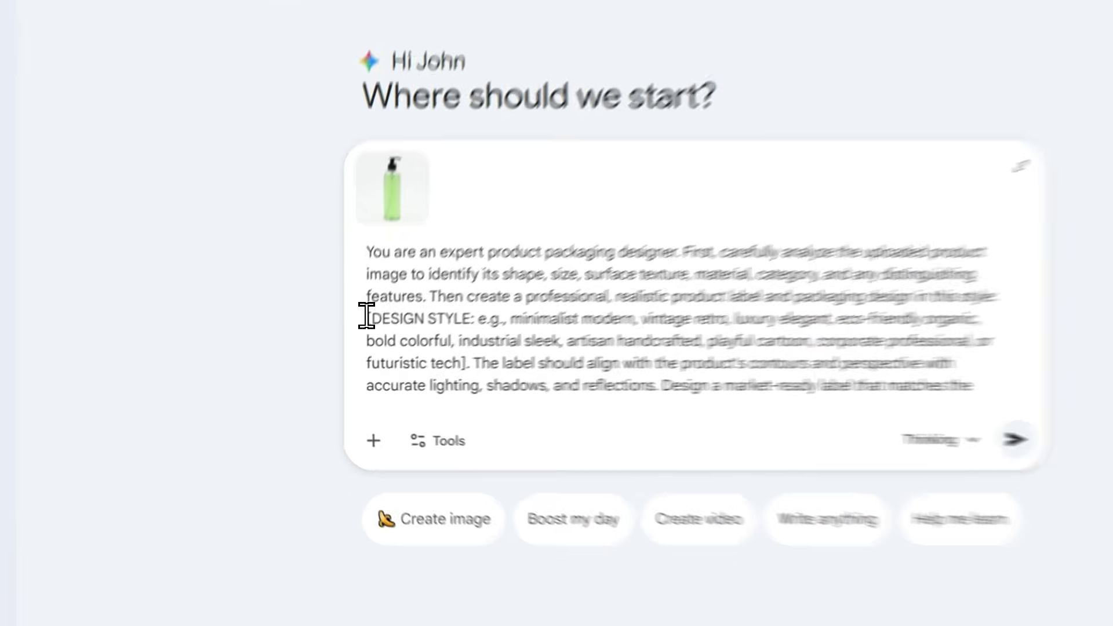
Step: Replace the example styles inside the prompt's DESIGN STYLE brackets with "calligraphy text"
left_click_drag(349, 344, 416, 377)
left_click_drag(526, 342, 530, 346)
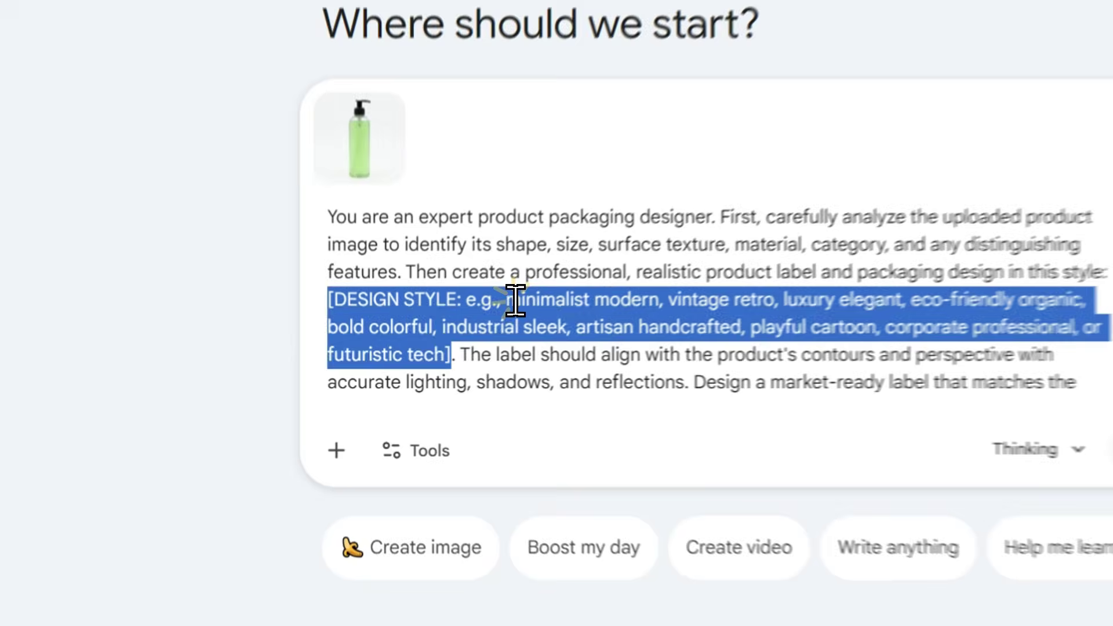
left_click(456, 346)
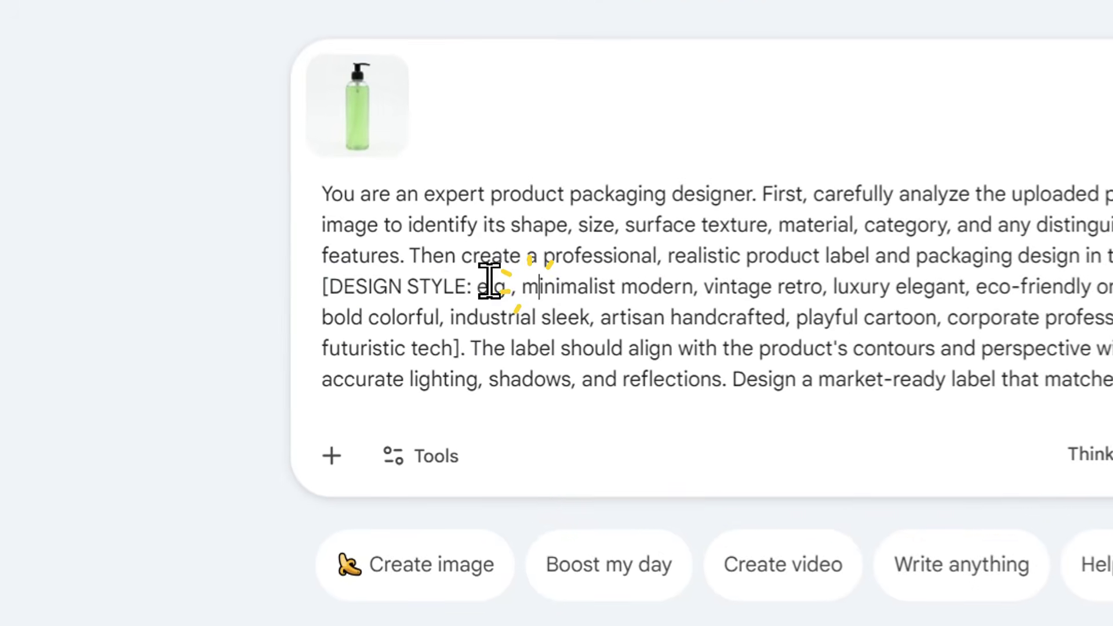
left_click_drag(480, 285, 452, 347)
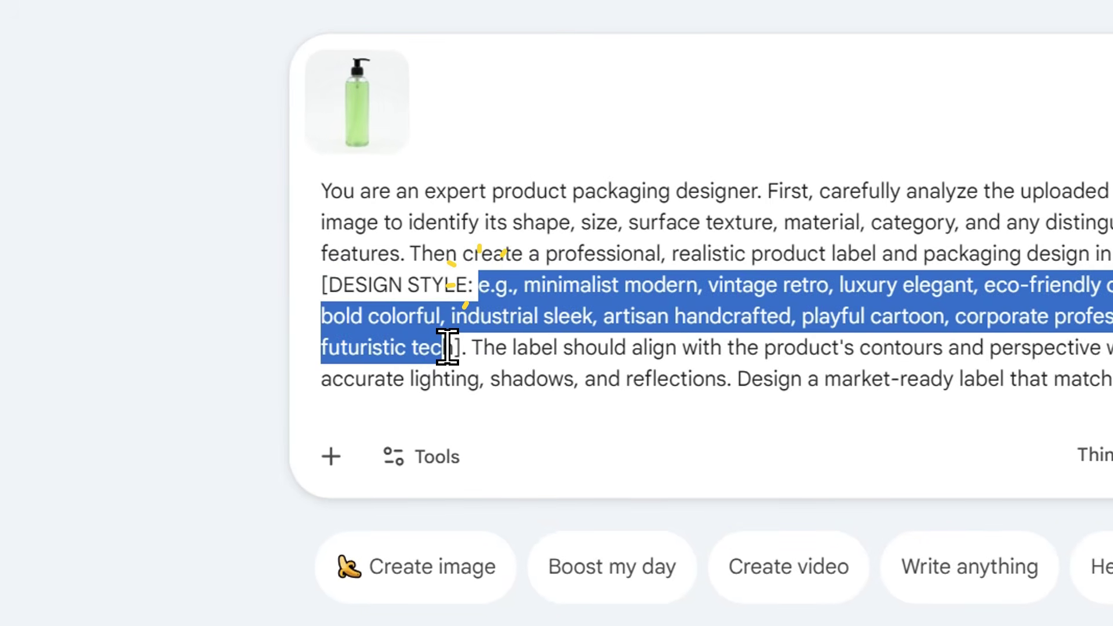
key("BackSpace")
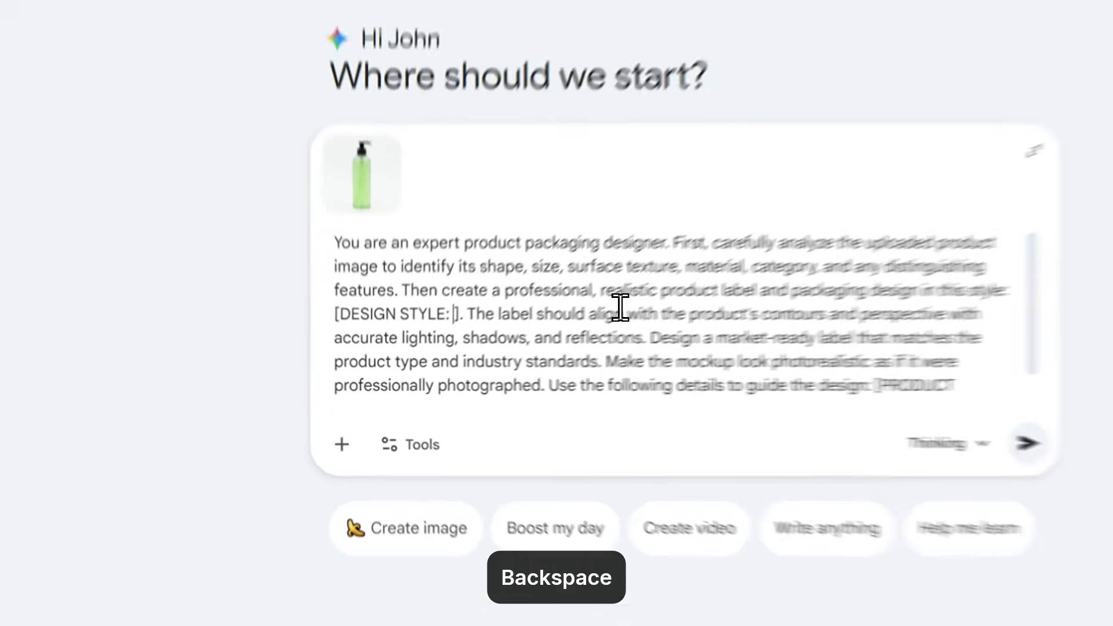
type("calligraphy")
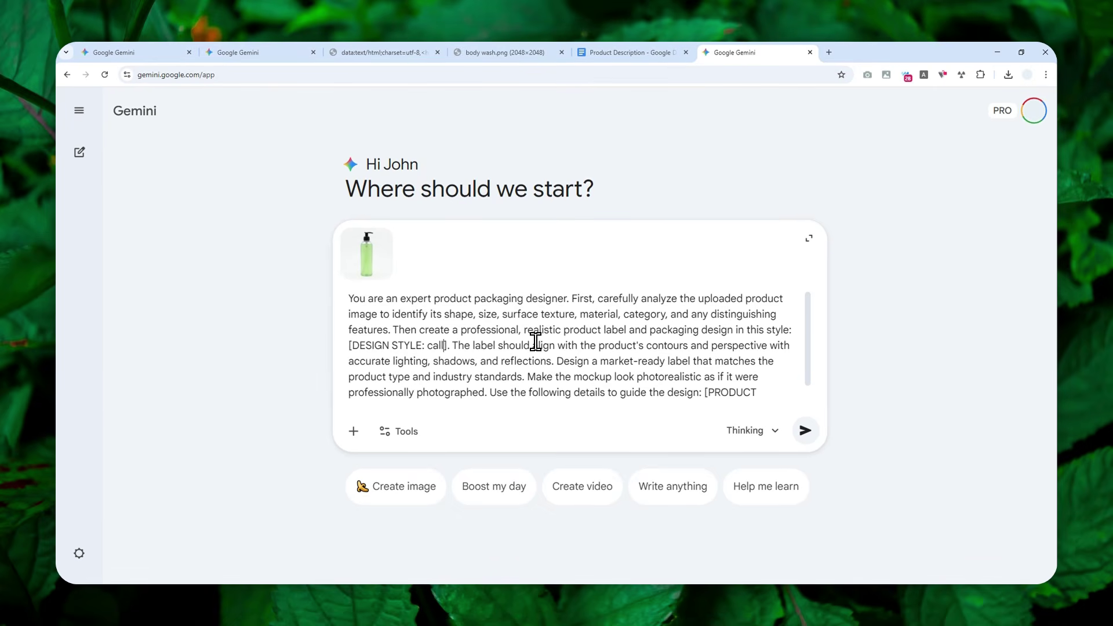
type(" text")
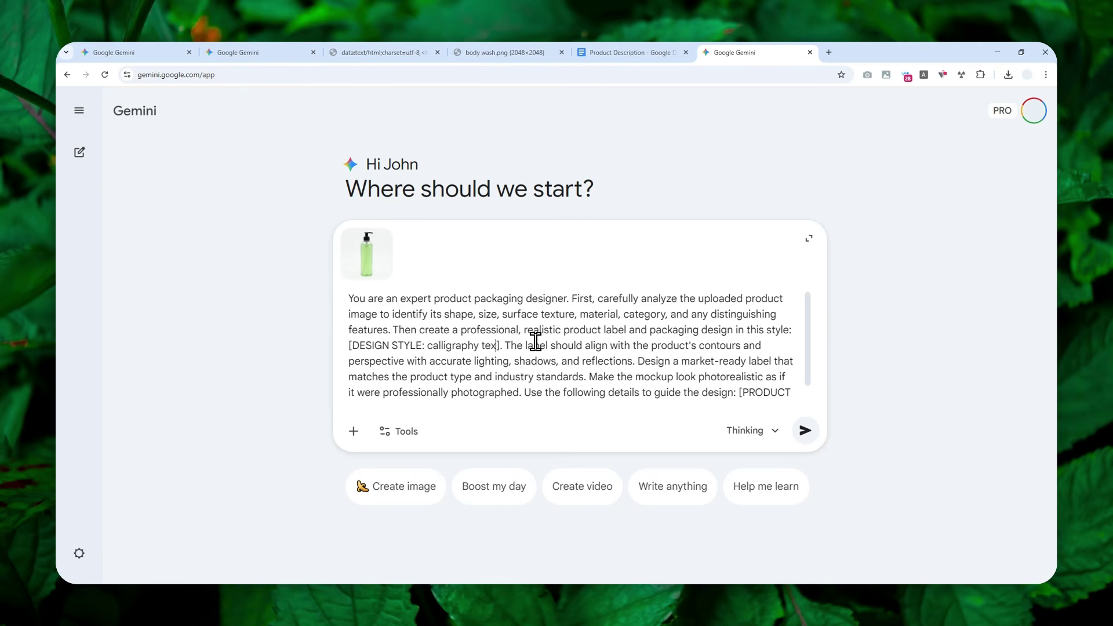
Step: Insert "big" before "calligraphy text" in the DESIGN STYLE brackets
key("ctrl+Left")
key("ctrl+Left")
type("big")
key("ctrl+Right")
key("ctrl+Right")
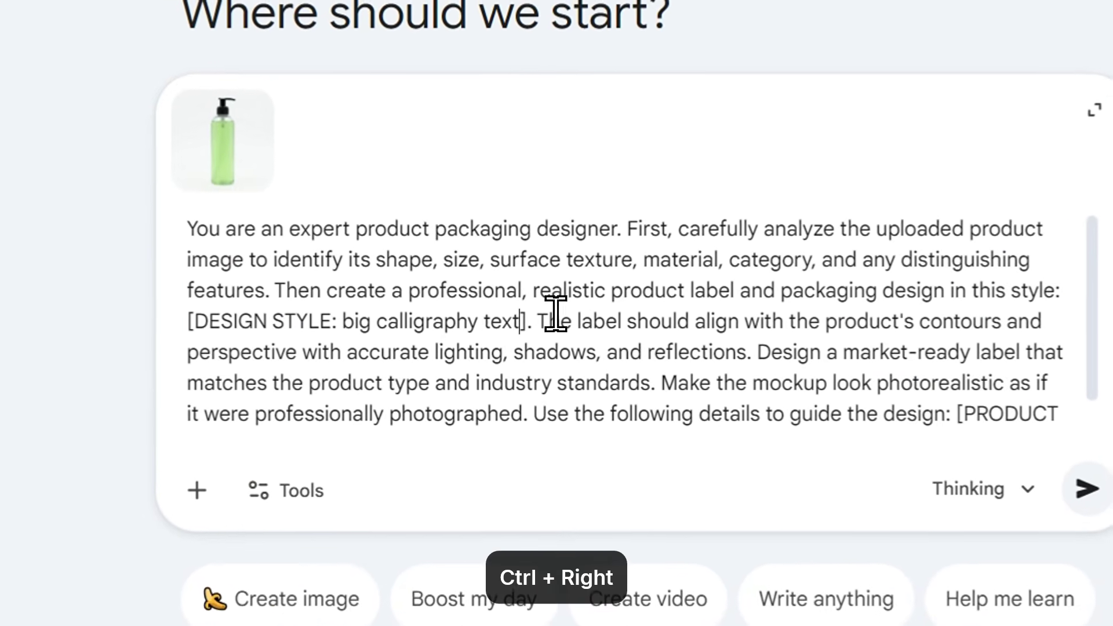
Step: Add ", color accent green and white" at the end of the DESIGN STYLE description
type(", ")
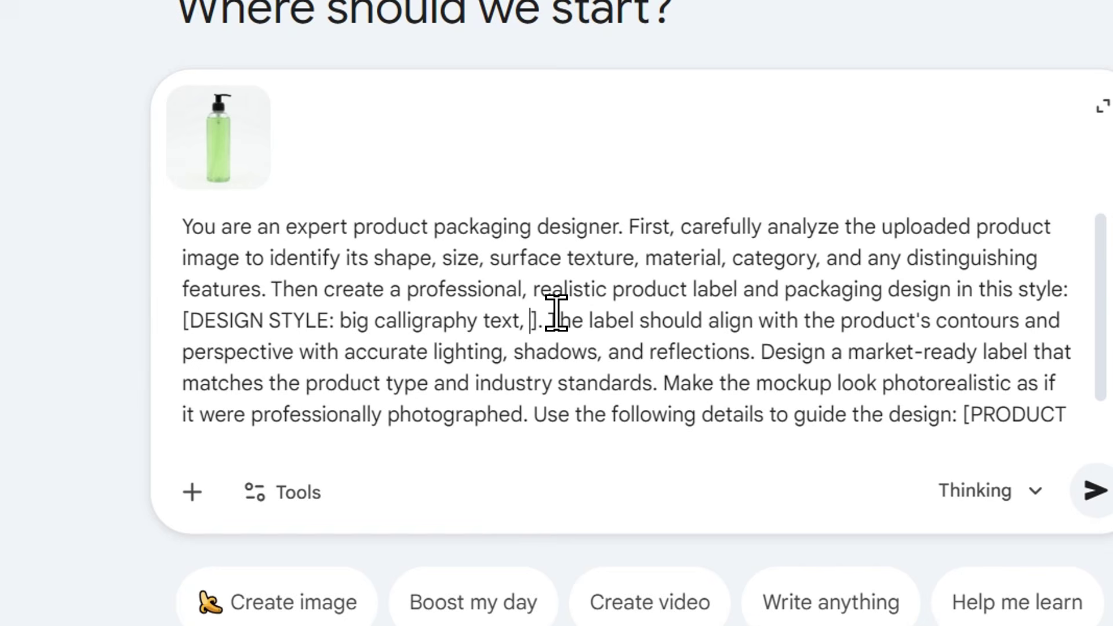
type("color accent g")
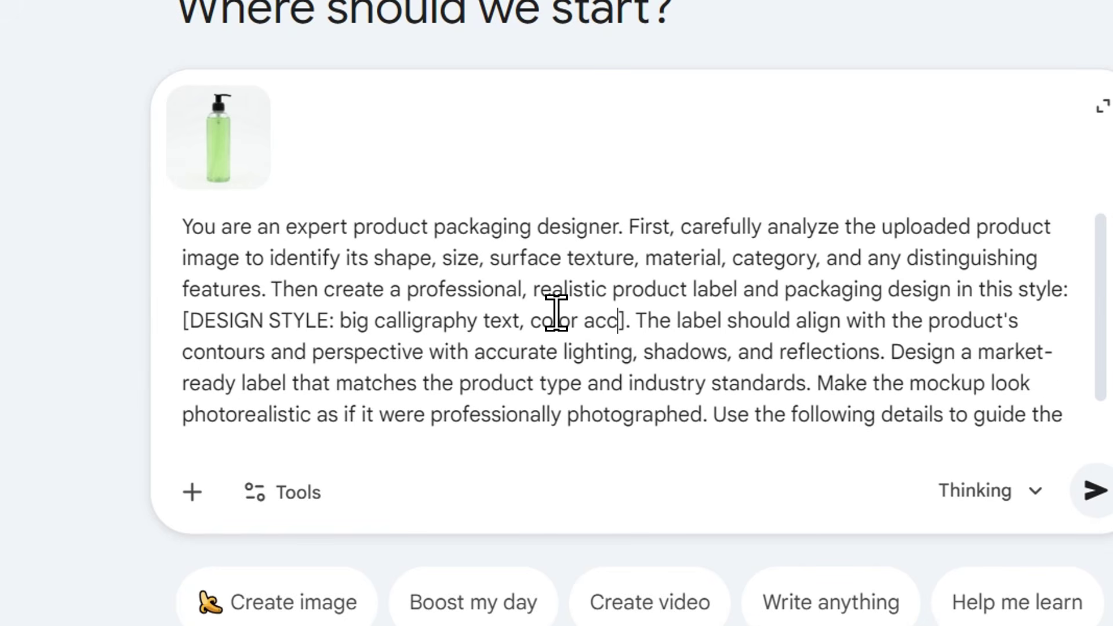
type("reen and white")
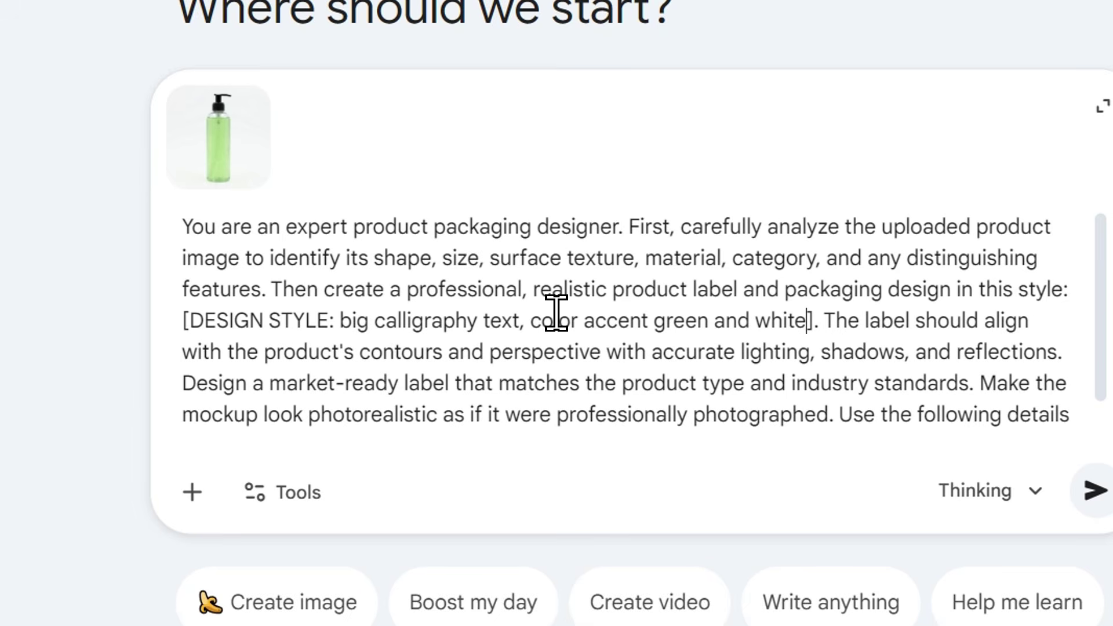
Step: Add ", other relevant visual elements" at the end of the DESIGN STYLE brackets in the prompt
type(", ")
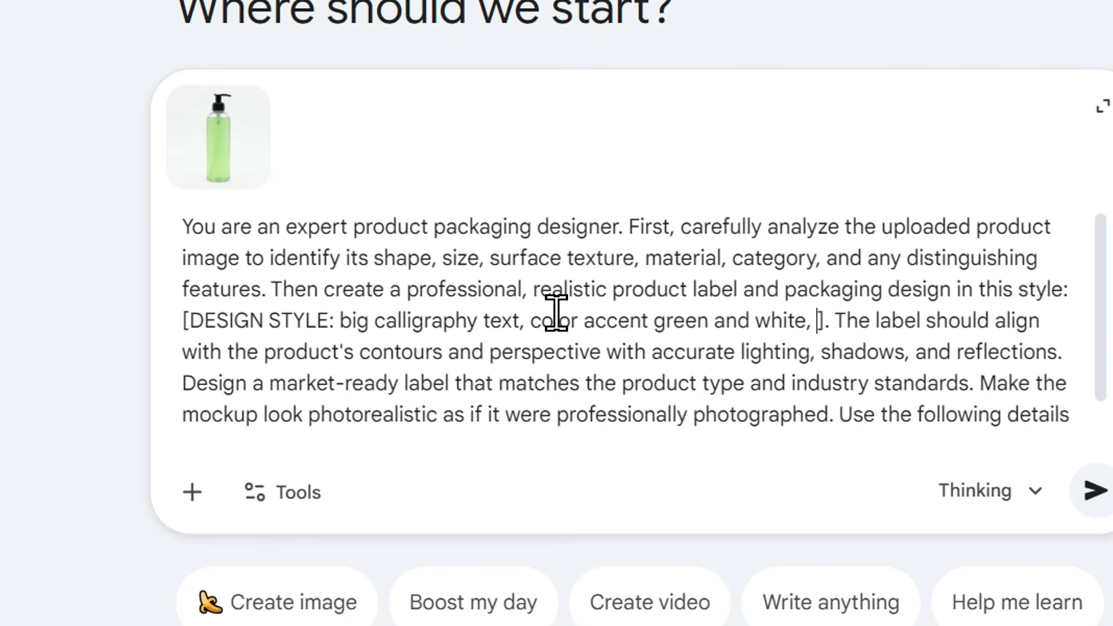
type("other")
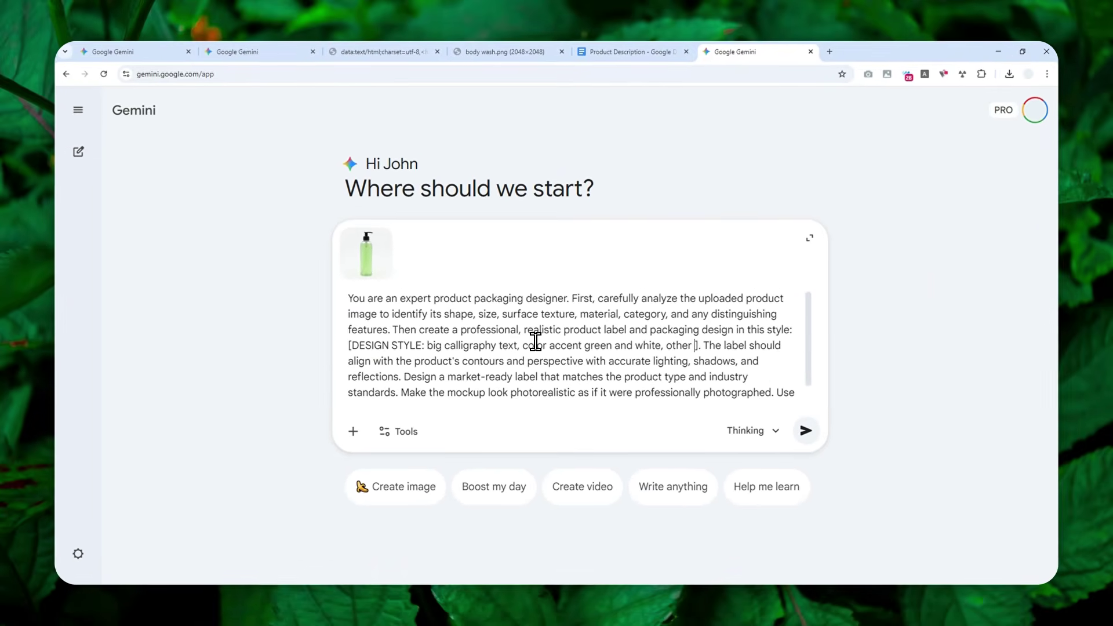
type(" impo")
key("shift+Left")
key("shift+Left")
key("shift+Left")
key("shift+Left")
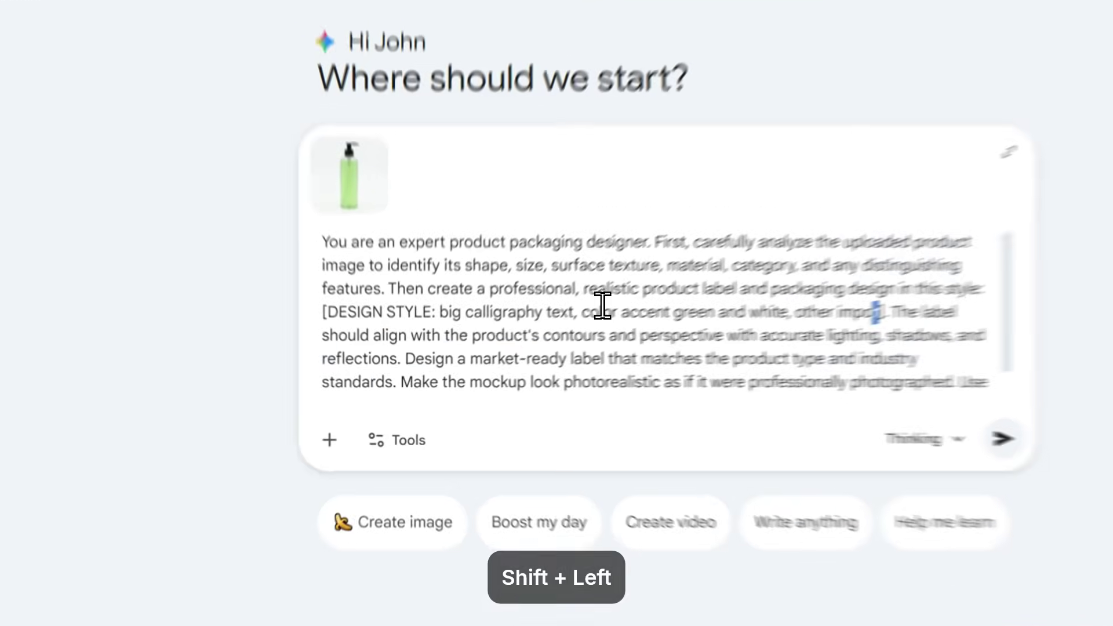
type("relevant visual")
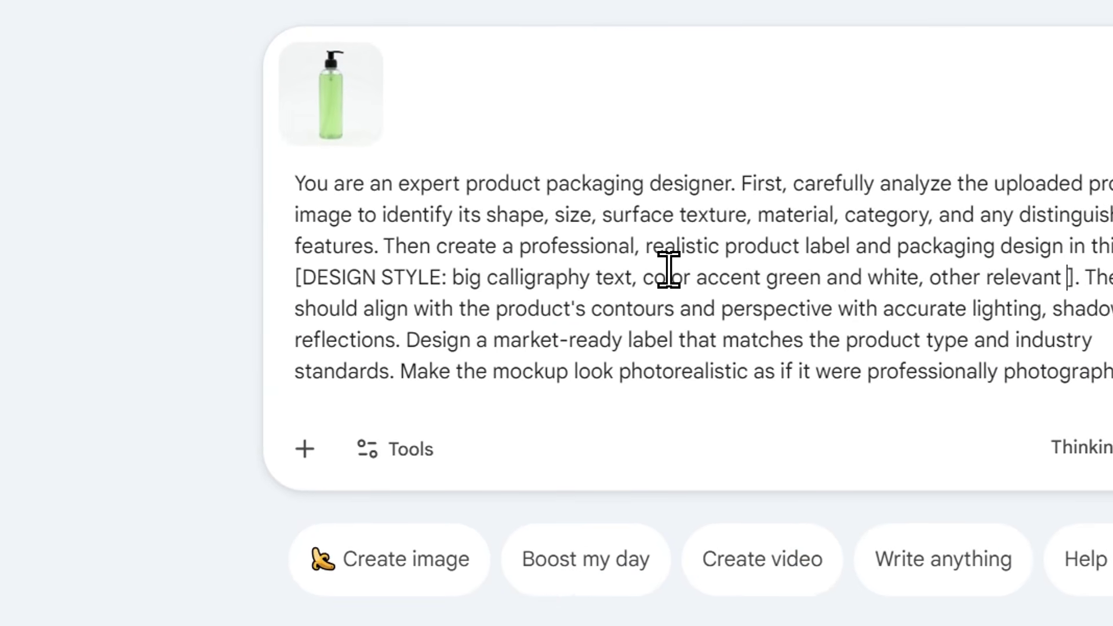
type(" elements")
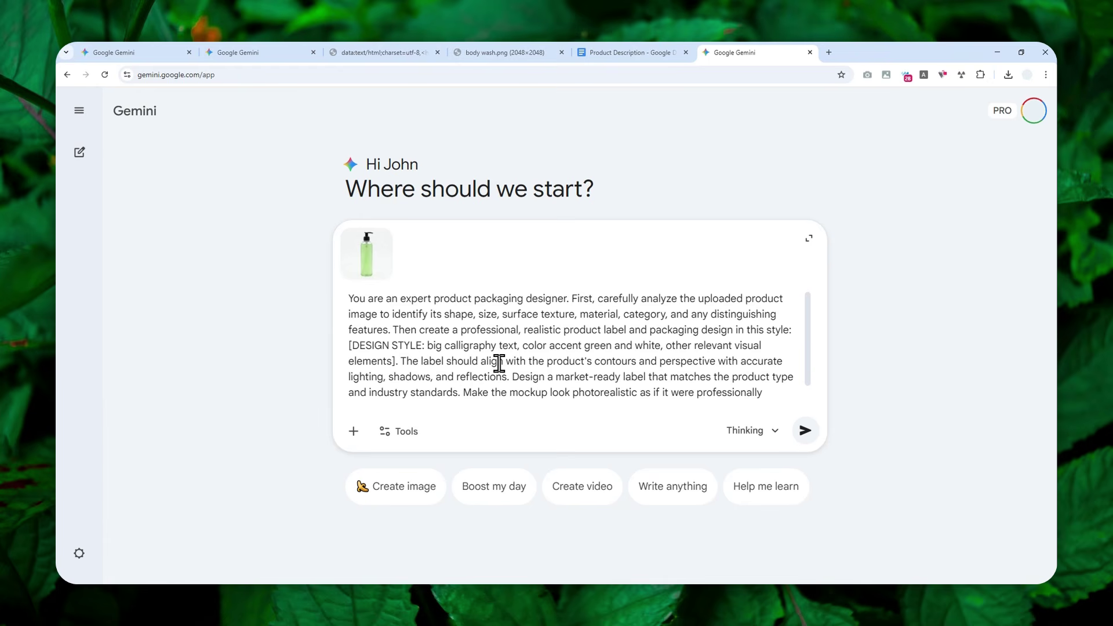
Step: In the Product Description Google Docs document, copy the text from the product name through the end of the Key Ingredients & Benefits list
scroll(584, 351, "down", 1)
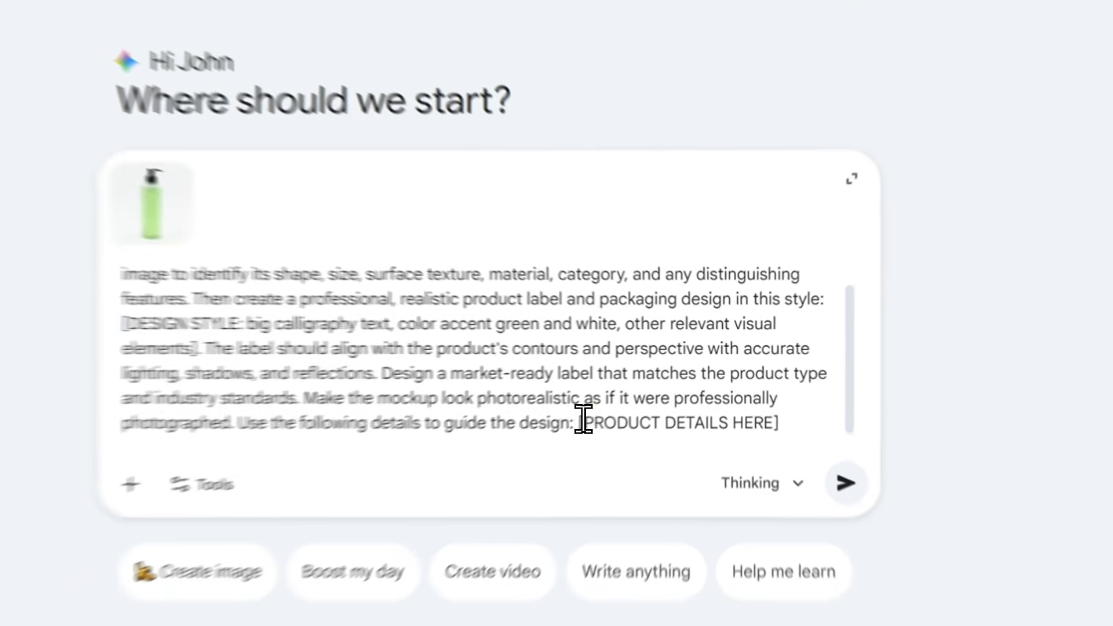
left_click_drag(640, 393, 759, 393)
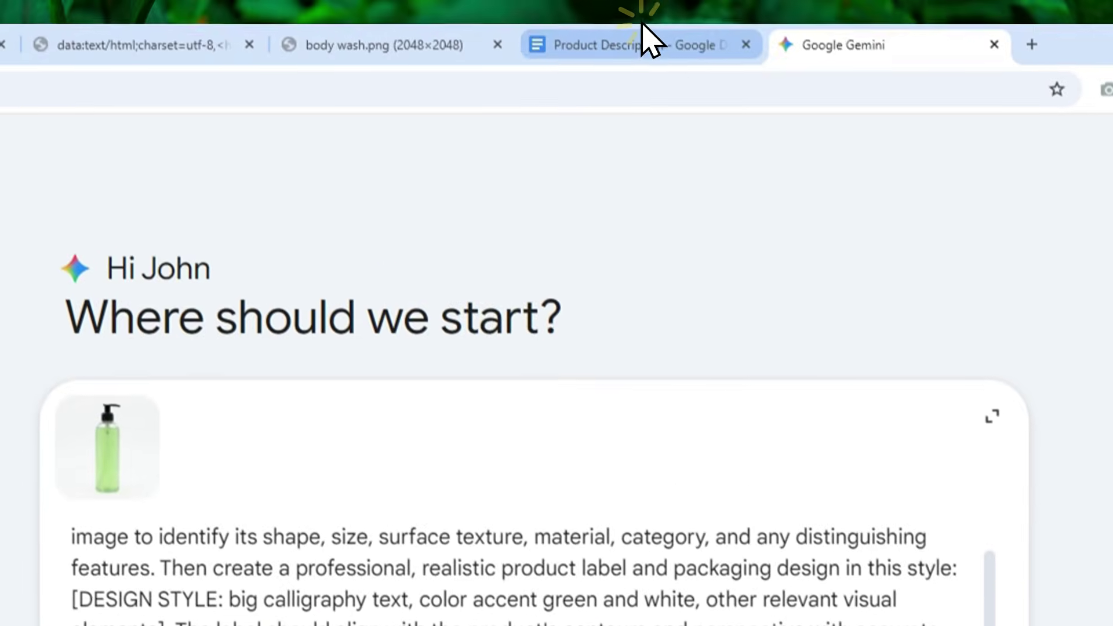
left_click(641, 35)
scroll(556, 341, "down", 5)
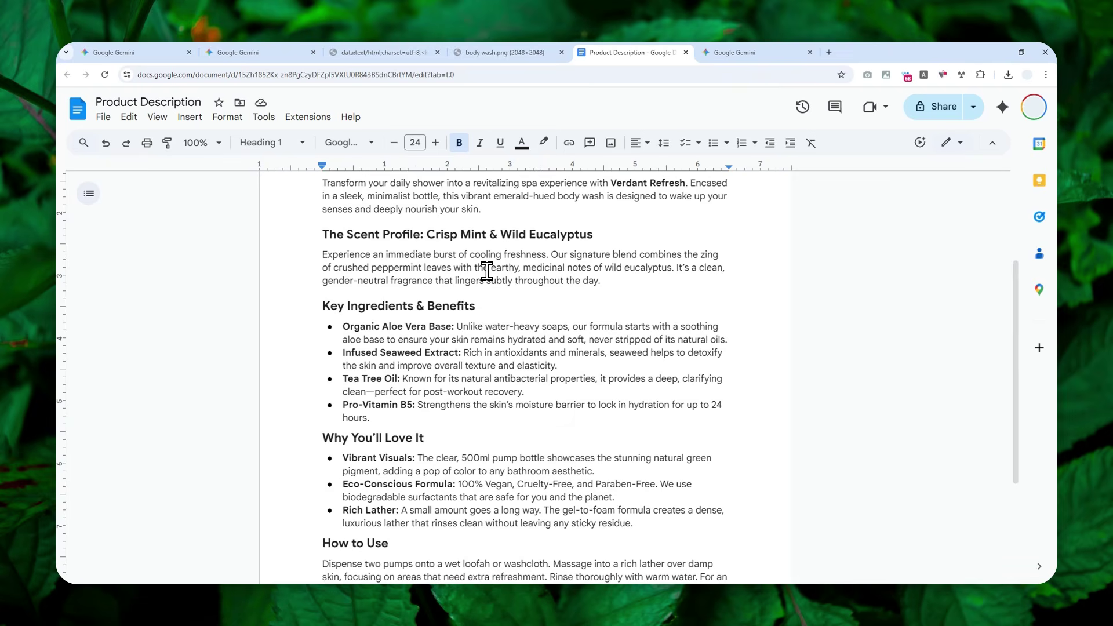
scroll(487, 271, "up", 3)
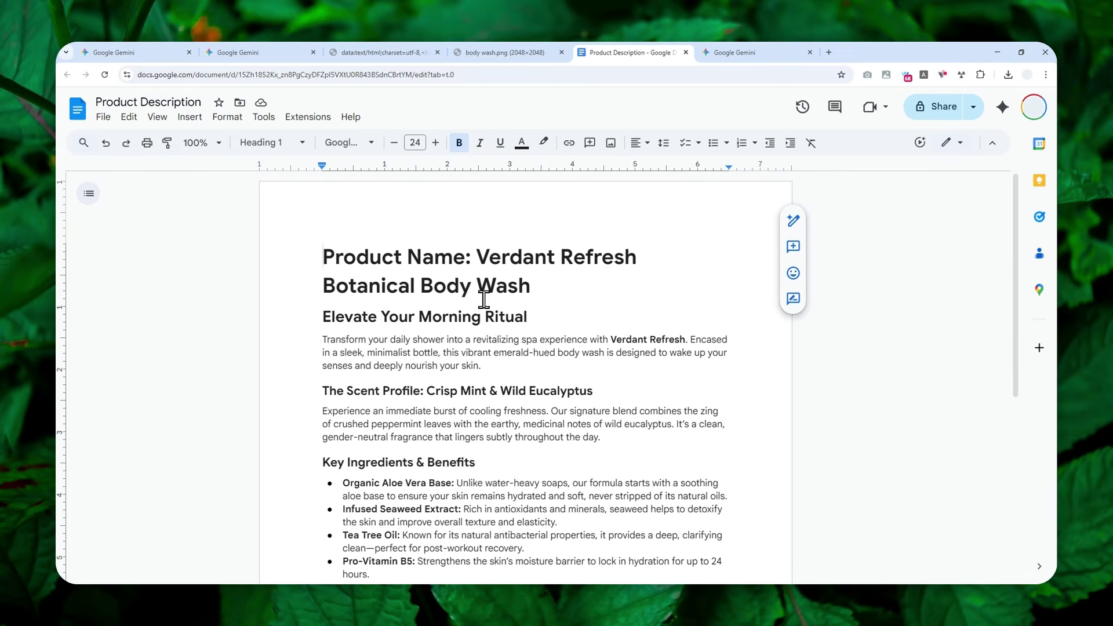
scroll(484, 299, "down", 2)
scroll(447, 423, "up", 2)
left_click_drag(323, 257, 520, 424)
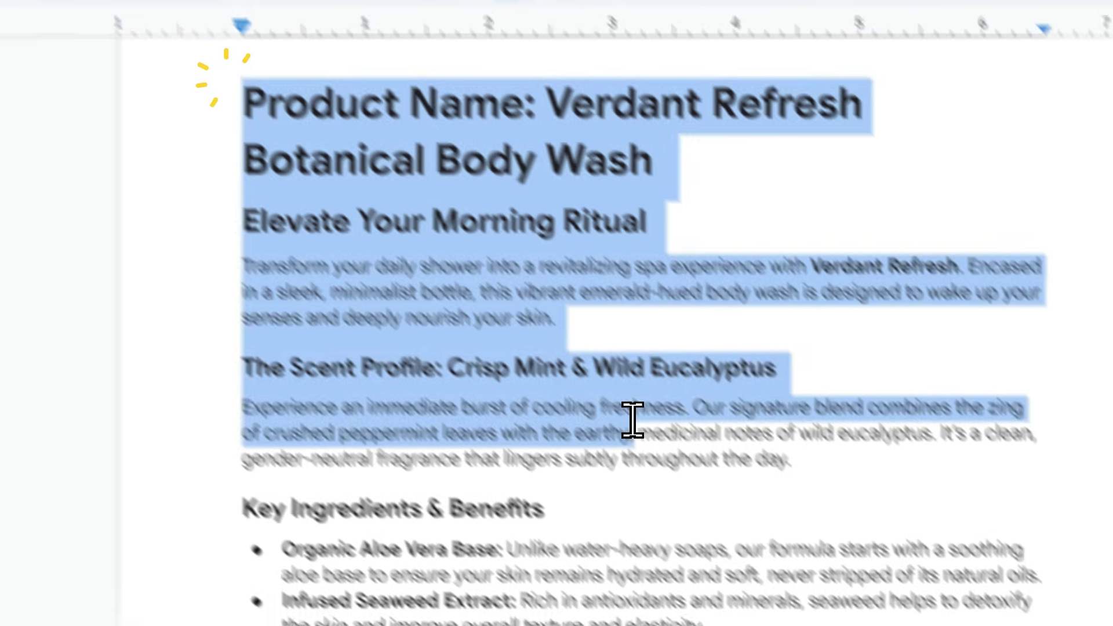
left_click_drag(631, 420, 405, 625)
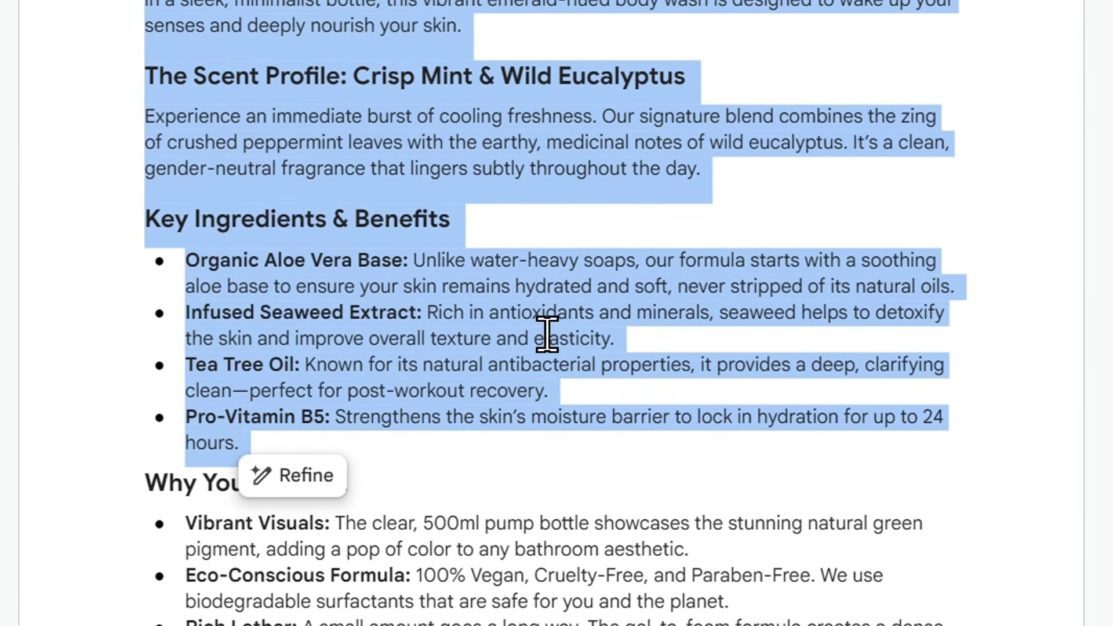
key("ctrl+c")
Step: Return to the Gemini chat and replace the "PRODUCT DETAILS HERE" placeholder inside the brackets with the copied product description
left_click(634, 62)
left_click_drag(777, 522, 539, 489)
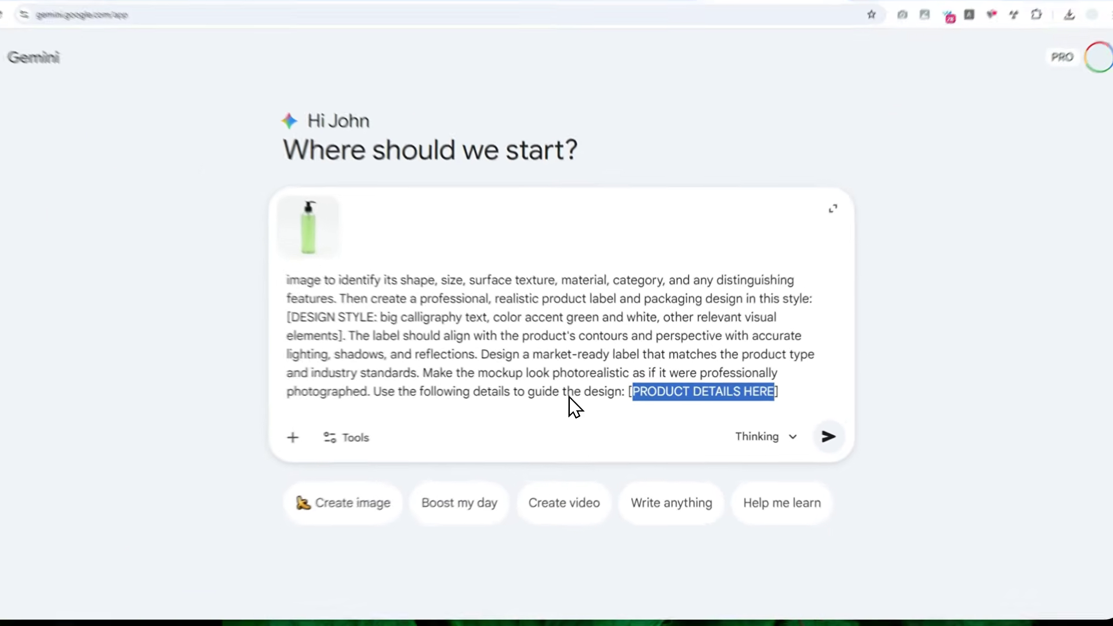
key("ctrl+v")
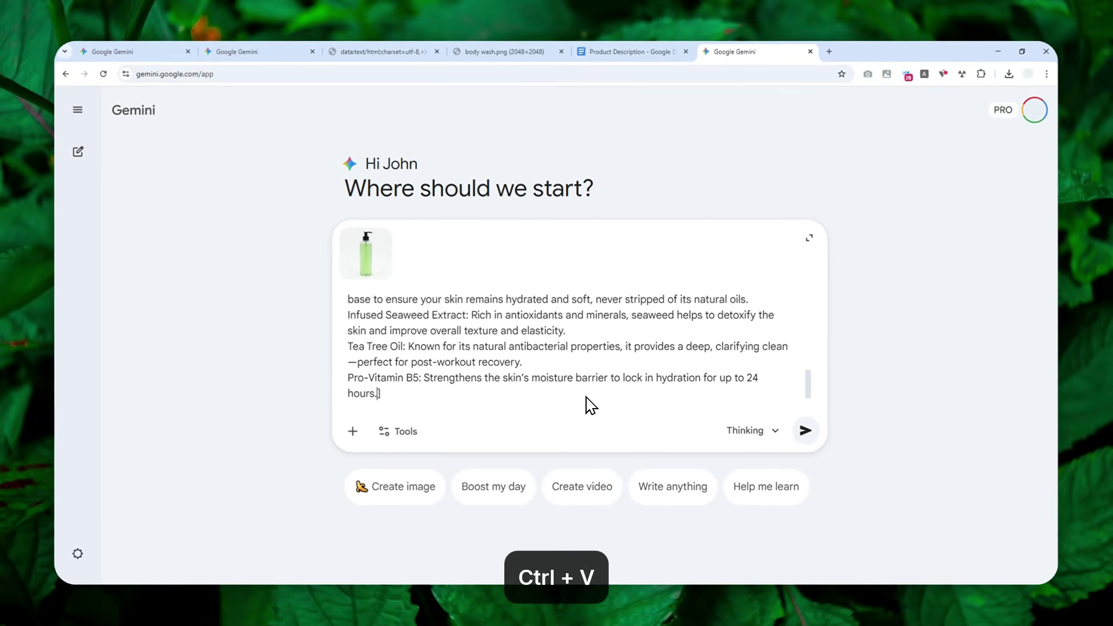
Step: Enable the Create images tool, choose the Thinking model and submit the packaging prompt
left_click(405, 432)
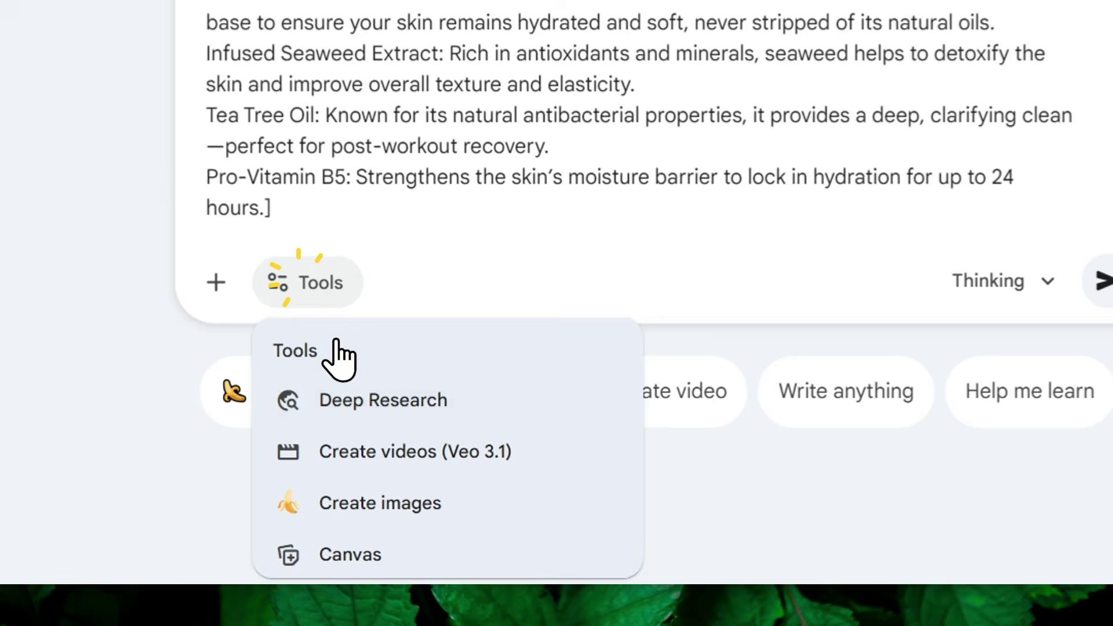
left_click(358, 504)
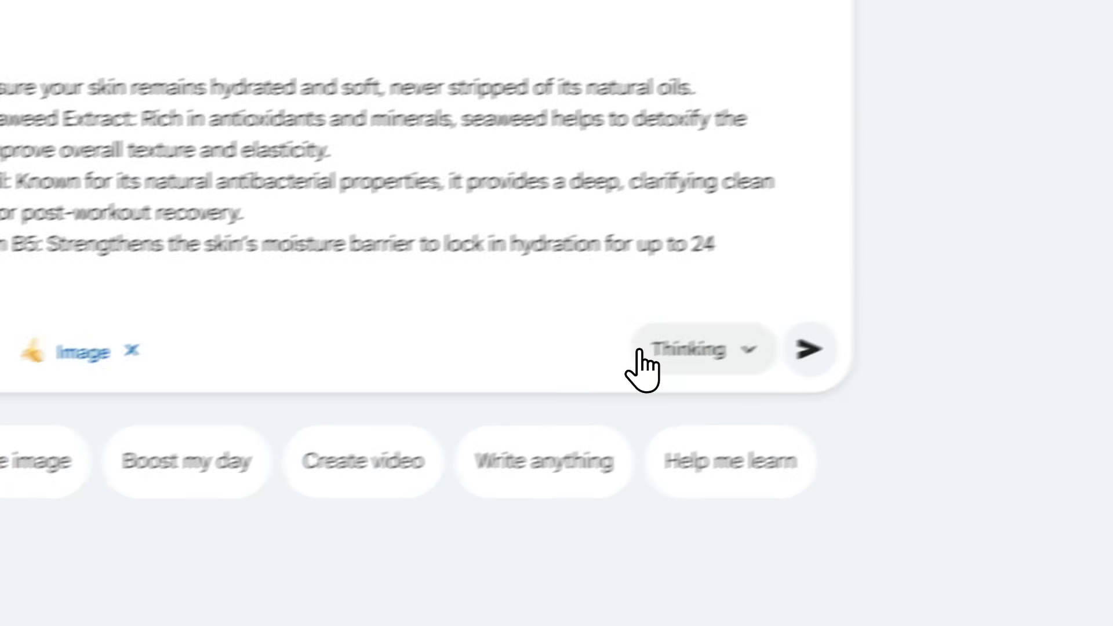
left_click(641, 368)
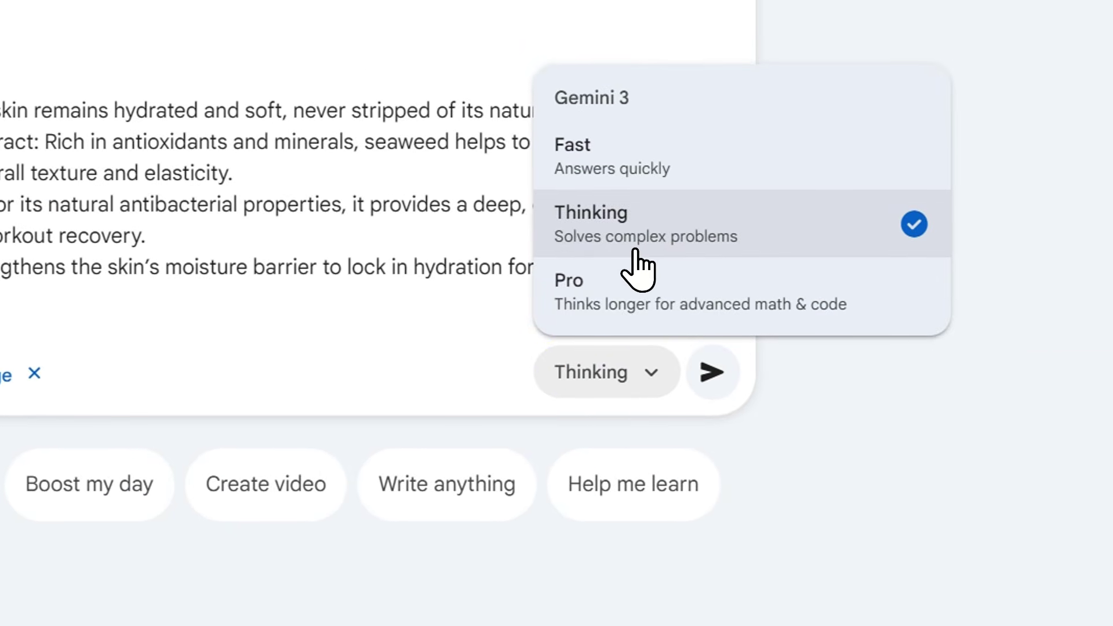
left_click(643, 232)
left_click(696, 371)
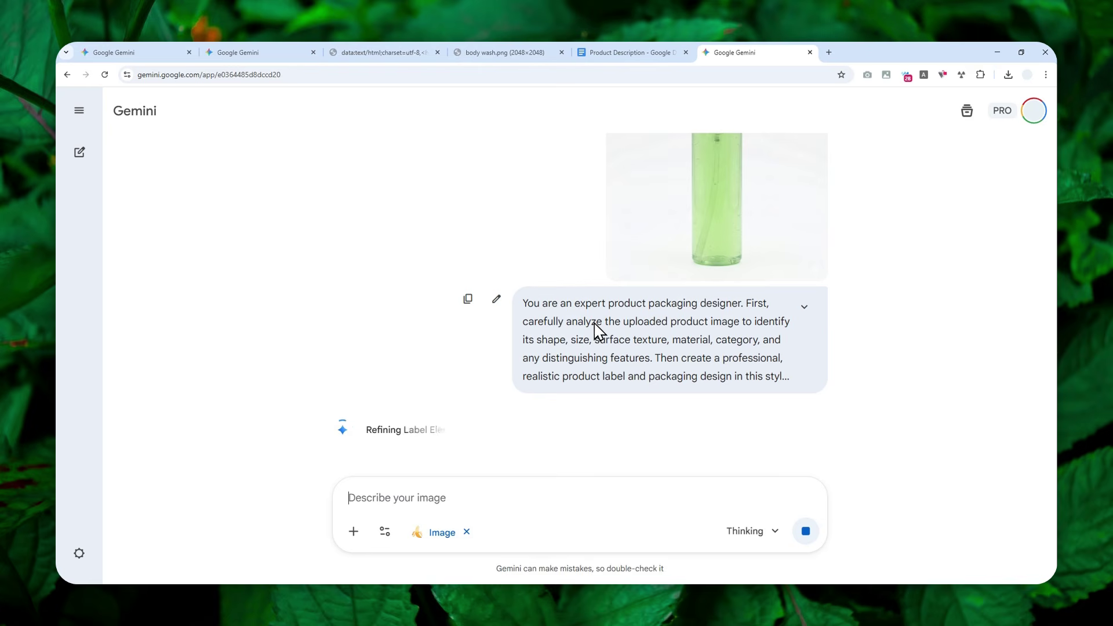
Step: Examine the uploaded bottle image and read through the expanded text of the submitted prompt
scroll(697, 316, "up", 2)
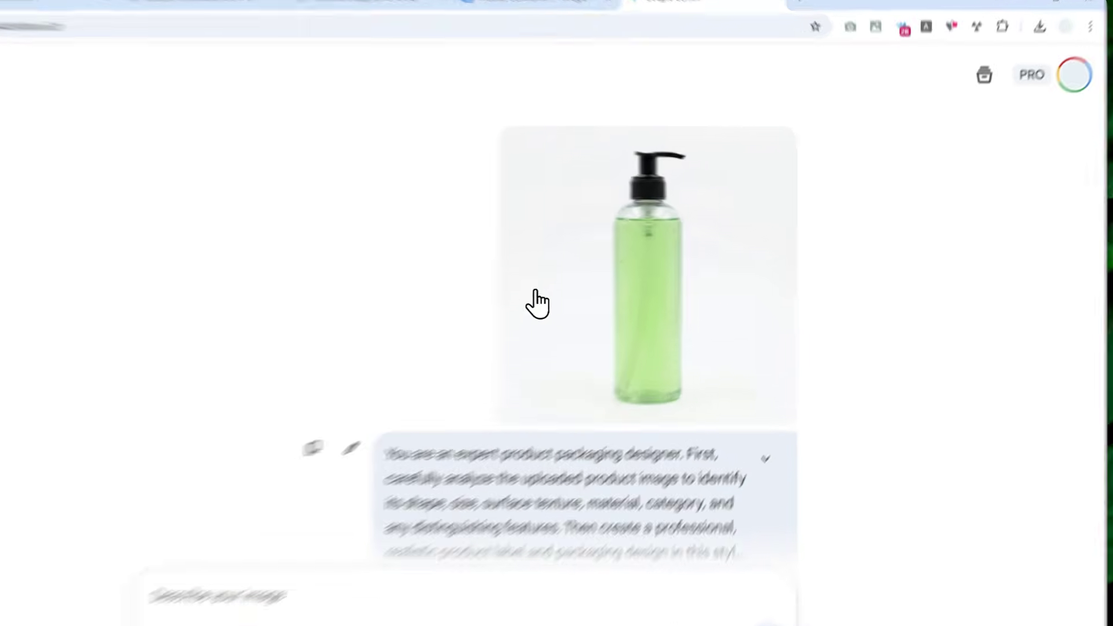
left_click(739, 245)
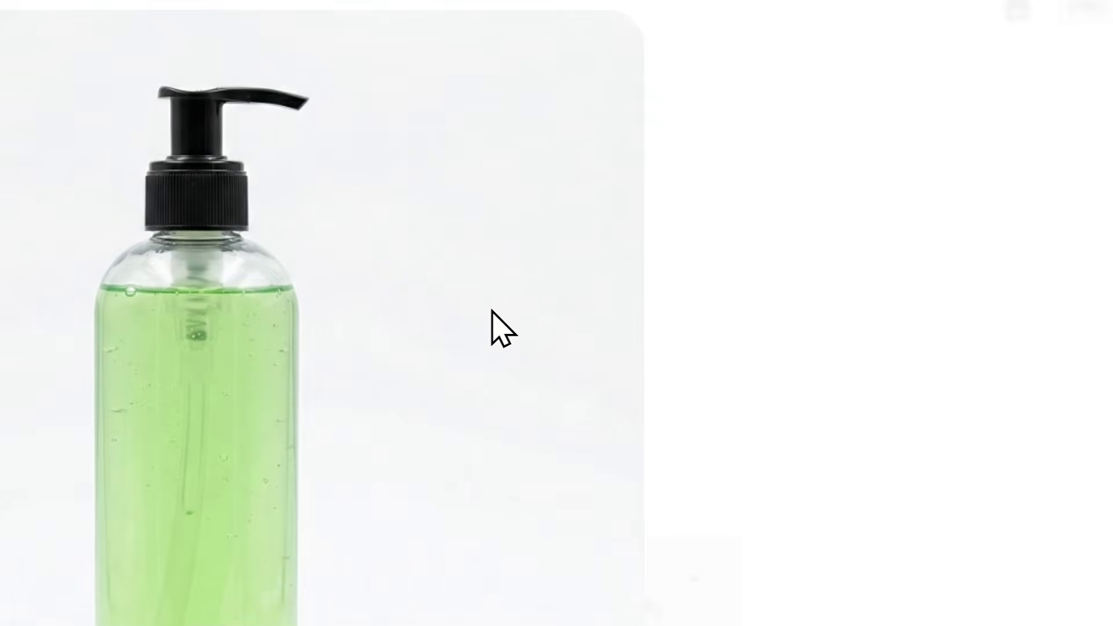
left_click(764, 312)
scroll(432, 389, "down", 1)
left_click(692, 562)
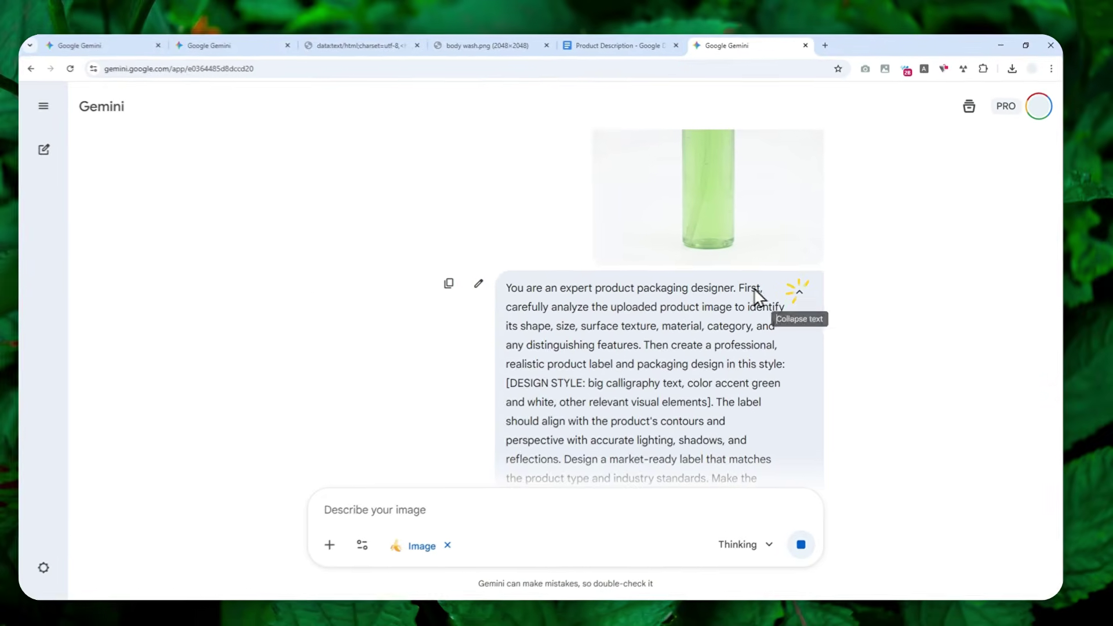
scroll(510, 603, "down", 5)
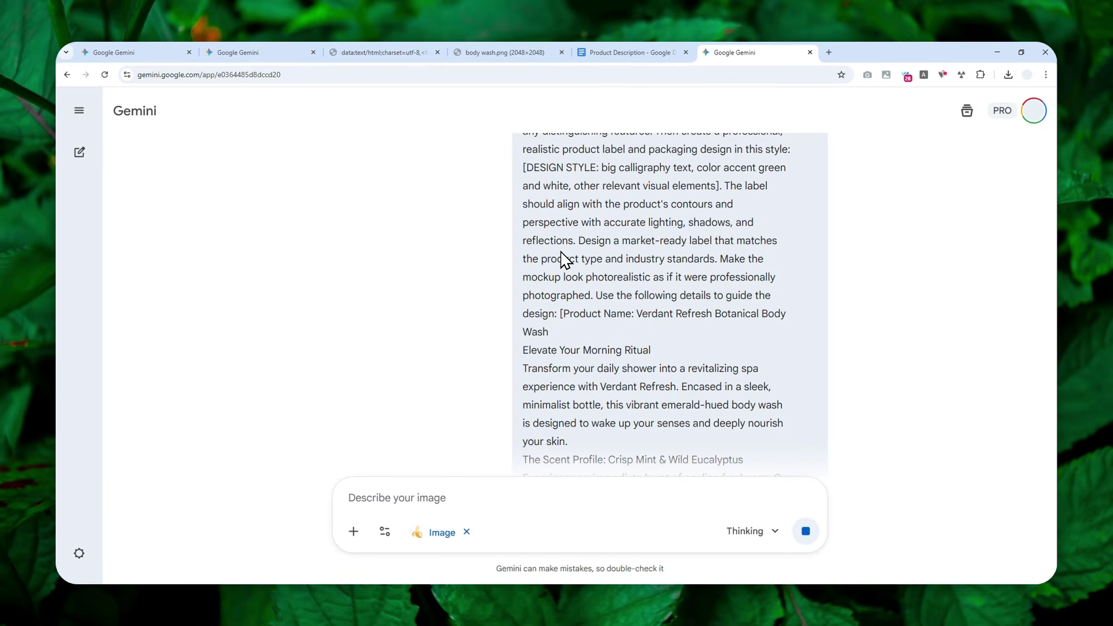
scroll(565, 259, "down", 4)
scroll(589, 249, "down", 4)
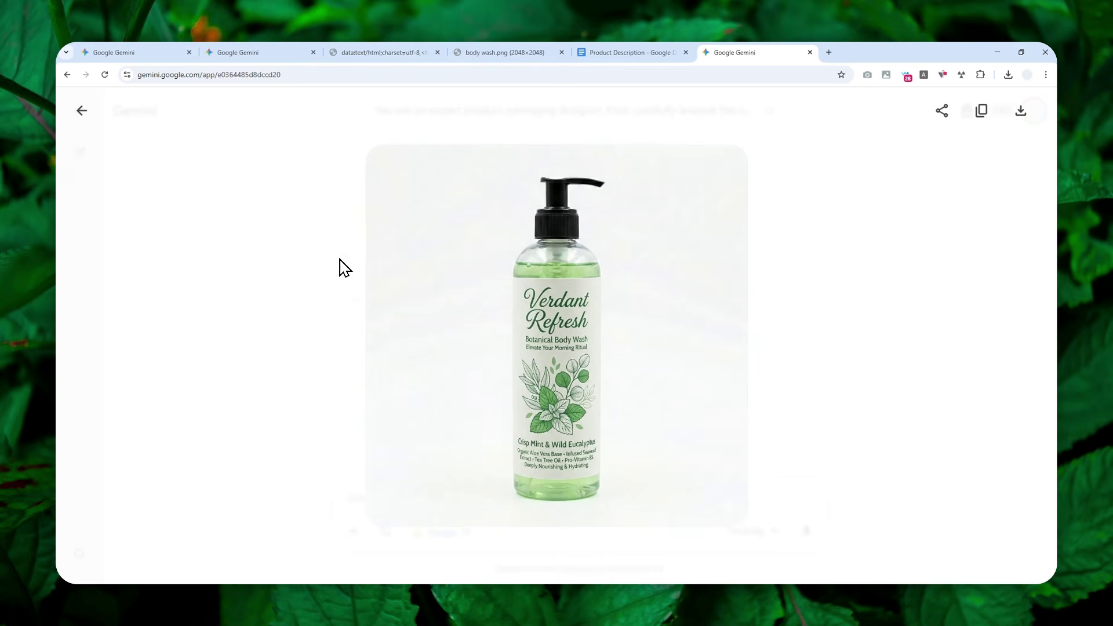
Step: Close the enlarged view of the generated bottle image and return to the submitted prompt in the chat
left_click(82, 110)
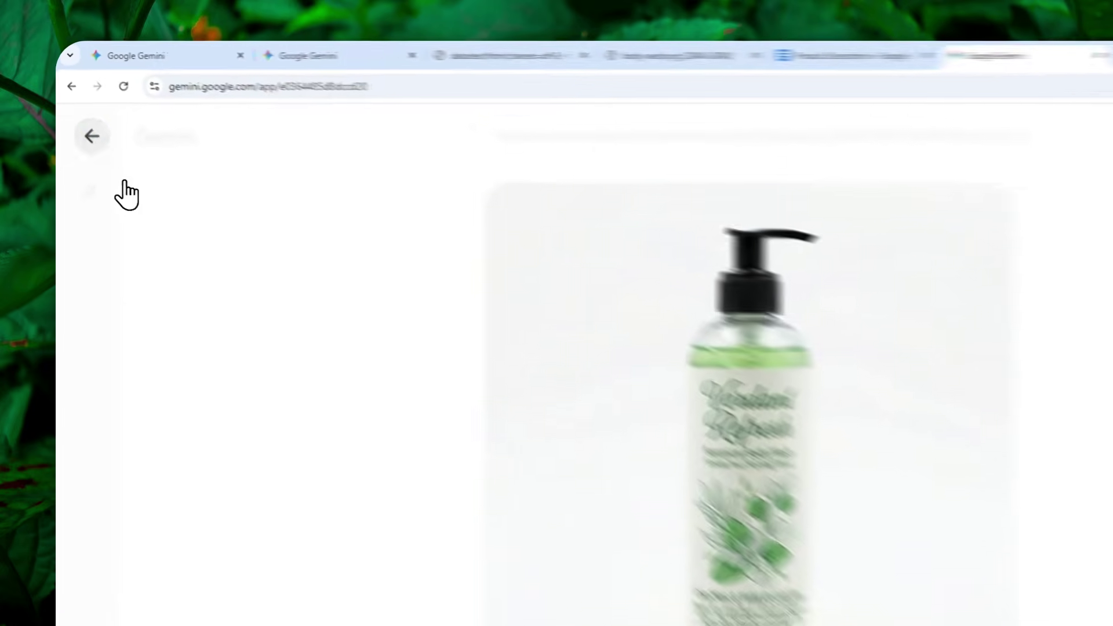
scroll(309, 231, "up", 5)
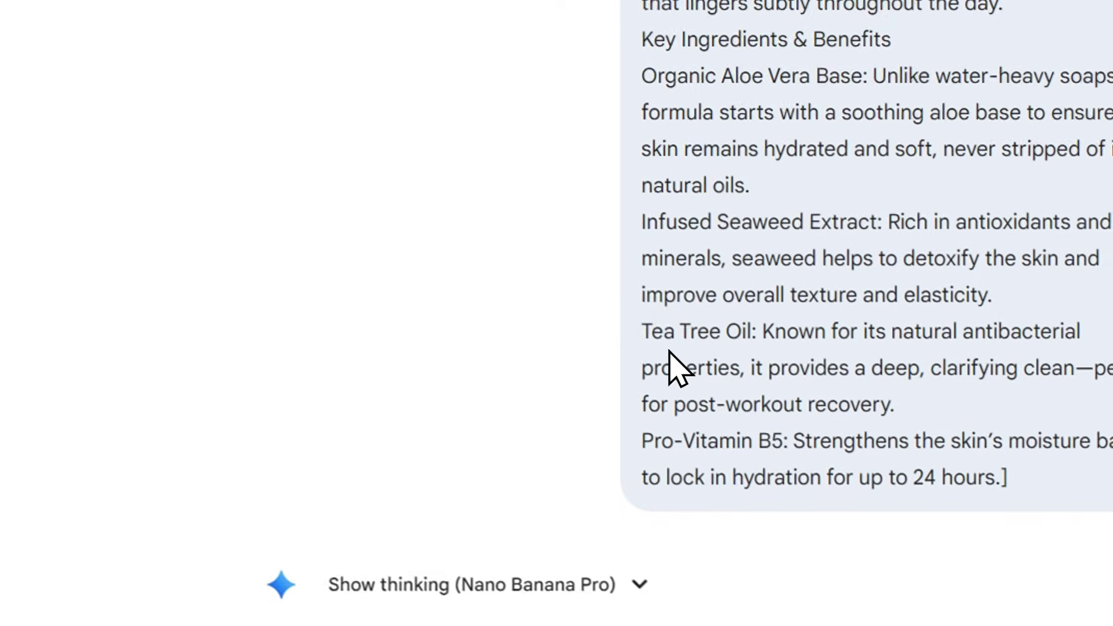
scroll(670, 351, "up", 20)
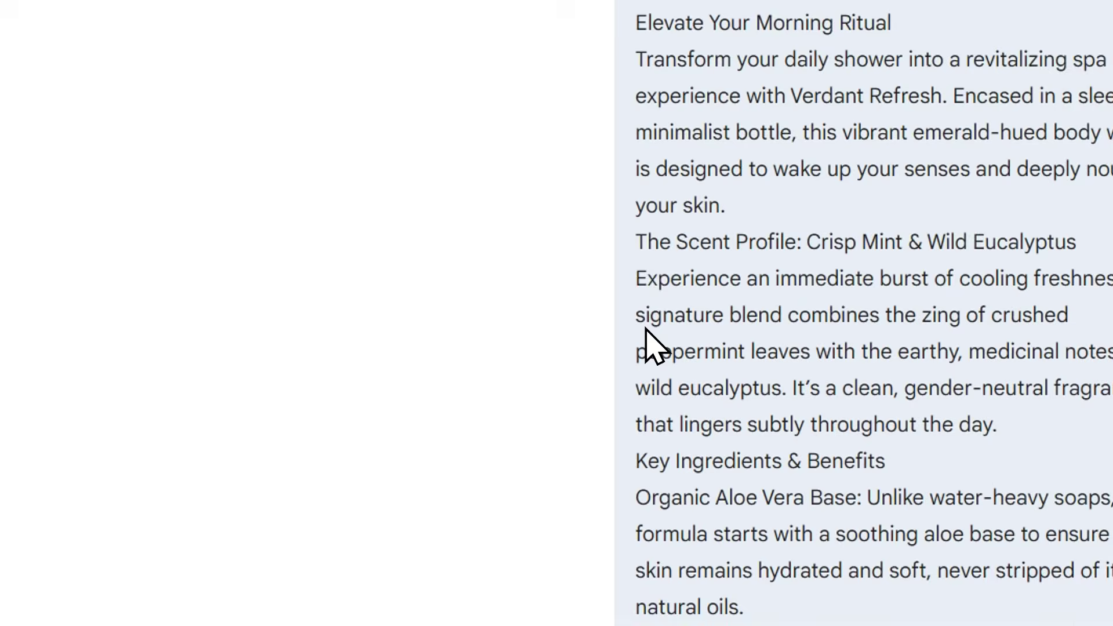
left_click(585, 365)
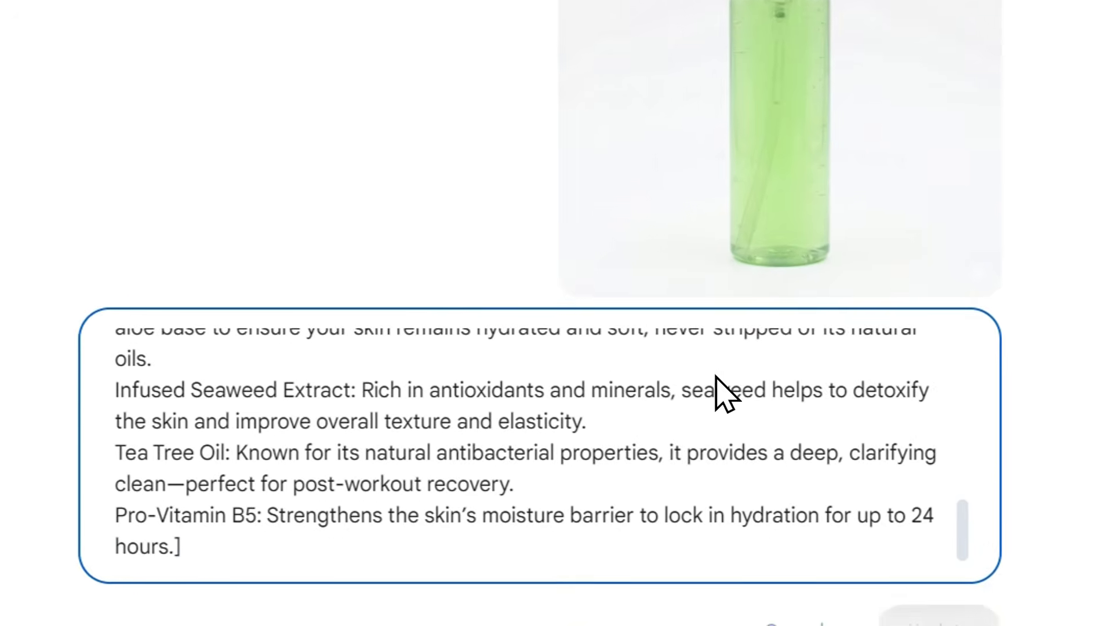
scroll(715, 377, "down", 3)
left_click(800, 322)
Step: Regenerate the body wash label design with the Try again option under the generated image
scroll(551, 241, "down", 5)
scroll(416, 215, "down", 10)
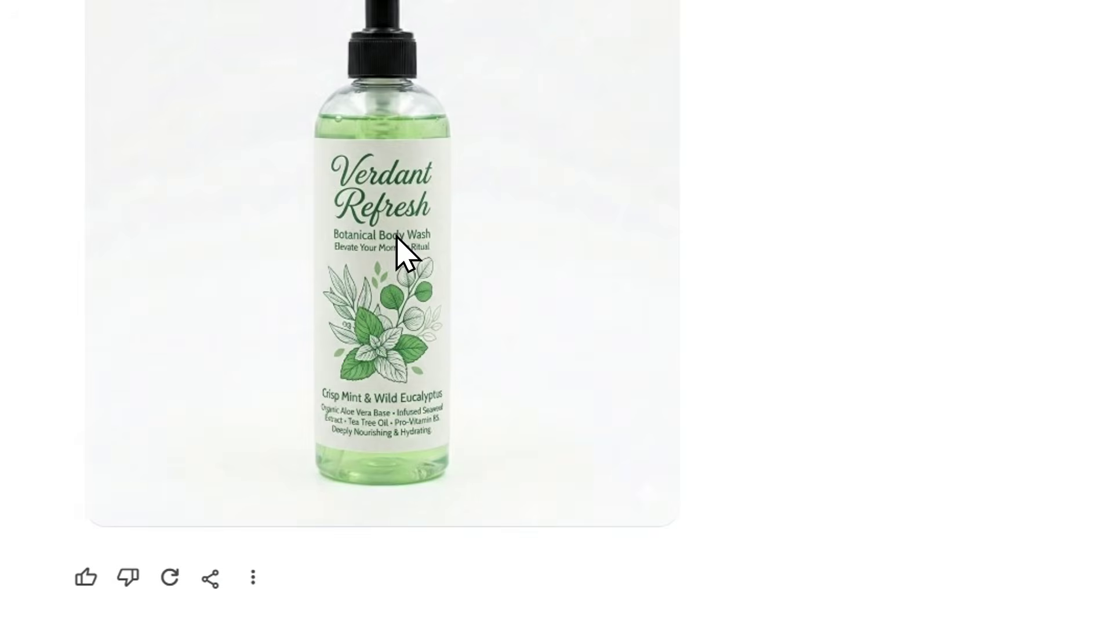
left_click(483, 407)
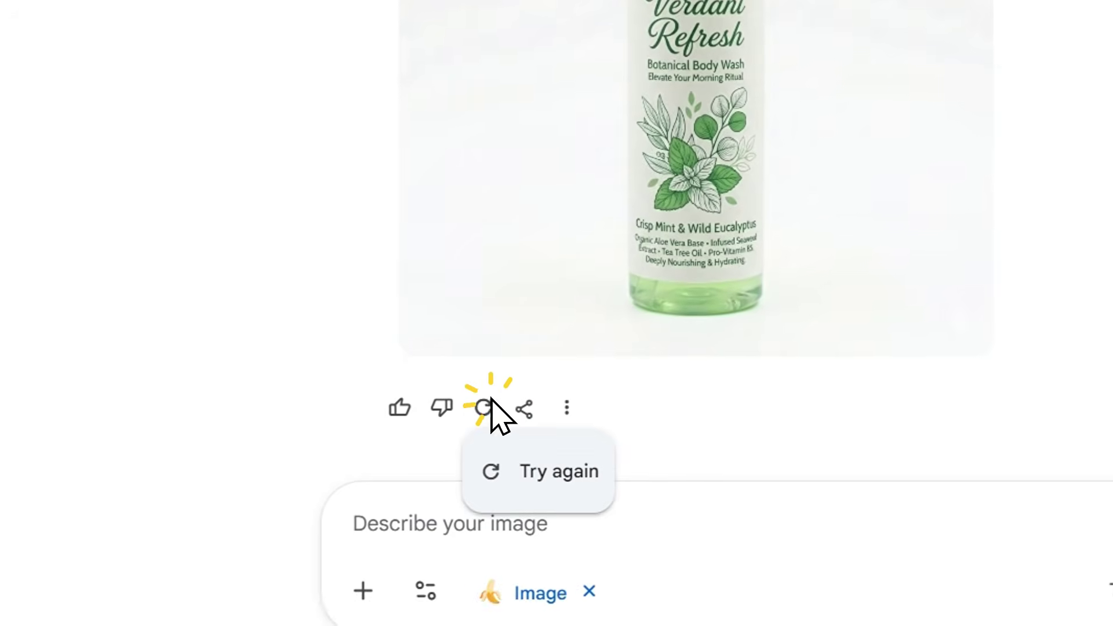
left_click(525, 467)
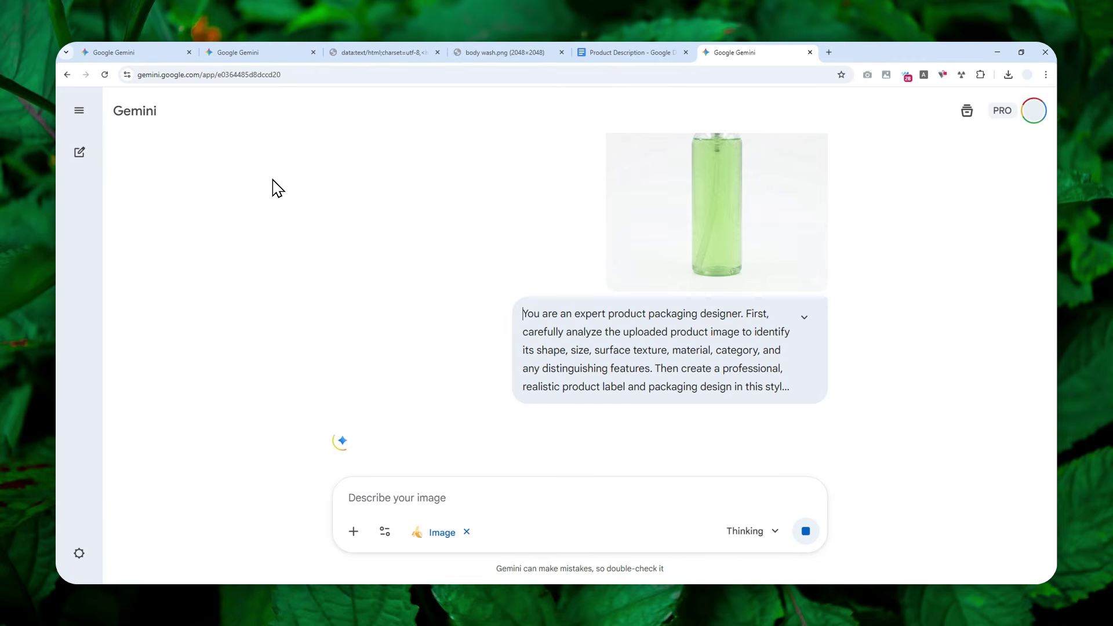
Step: Switch to the BanaChew chat and browse its earlier label designs back to version 3 of 5
left_click(154, 45)
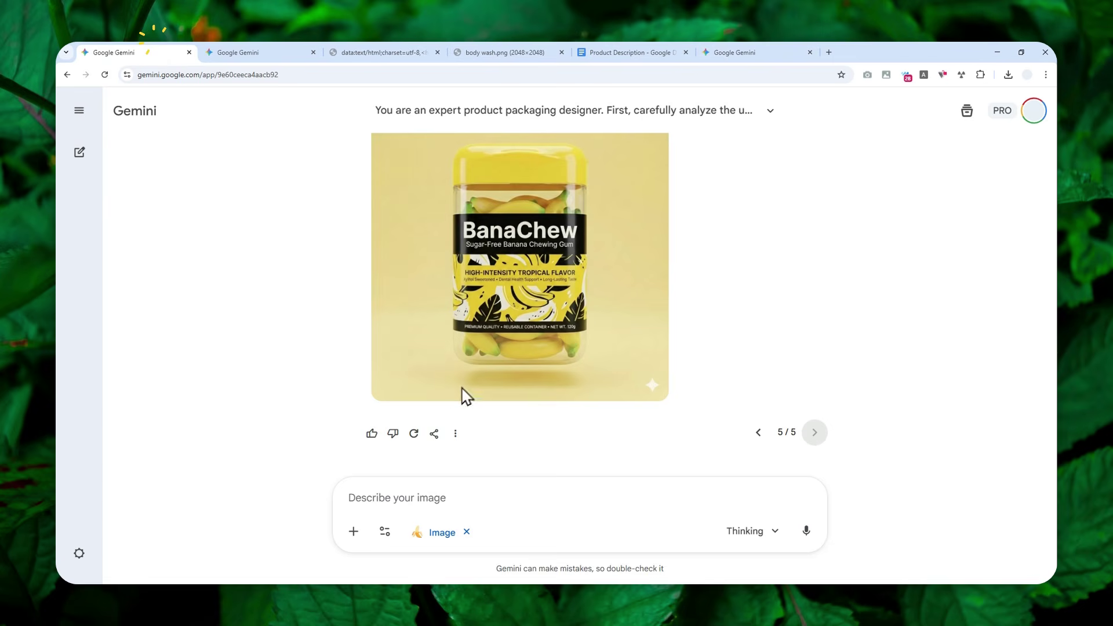
left_click(755, 435)
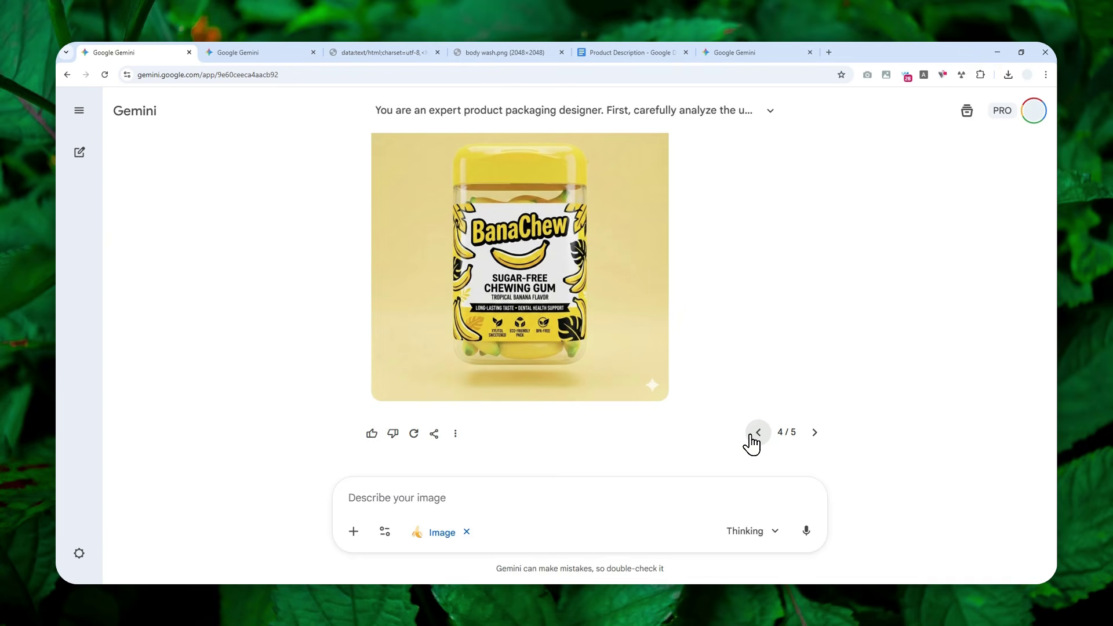
left_click(753, 435)
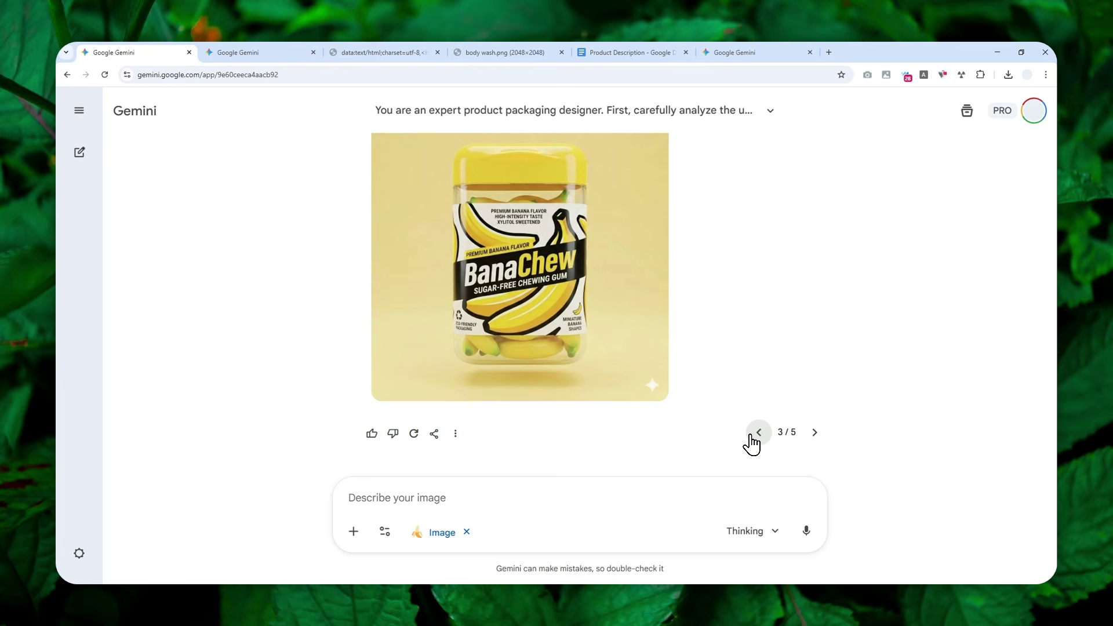
Step: Return to the body wash chat and place the cursor in the empty image description box
left_click(779, 53)
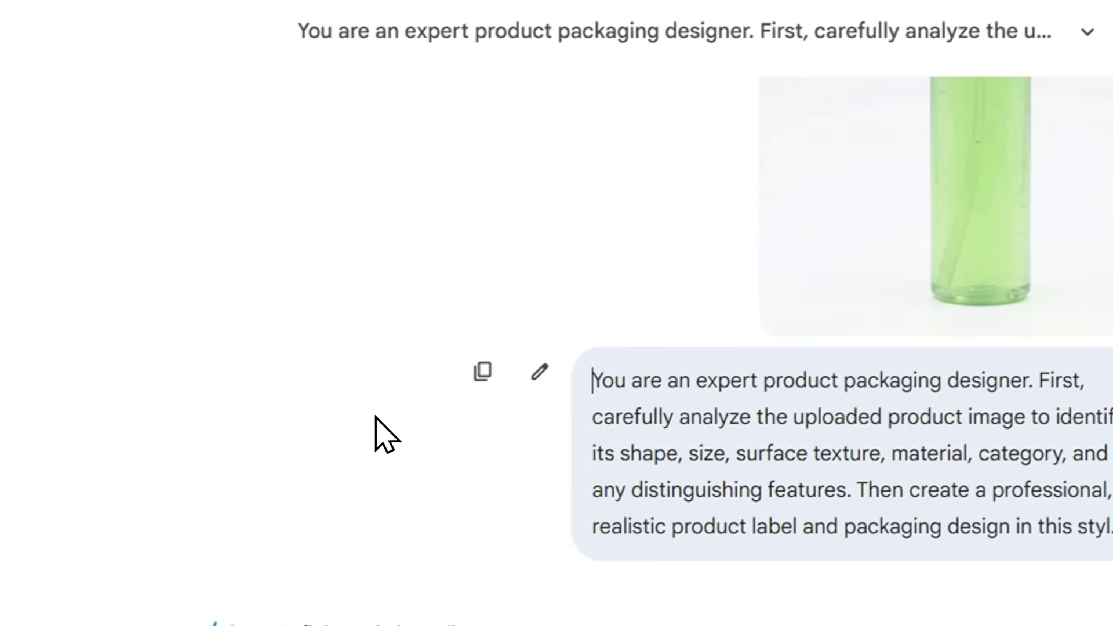
left_click(493, 406)
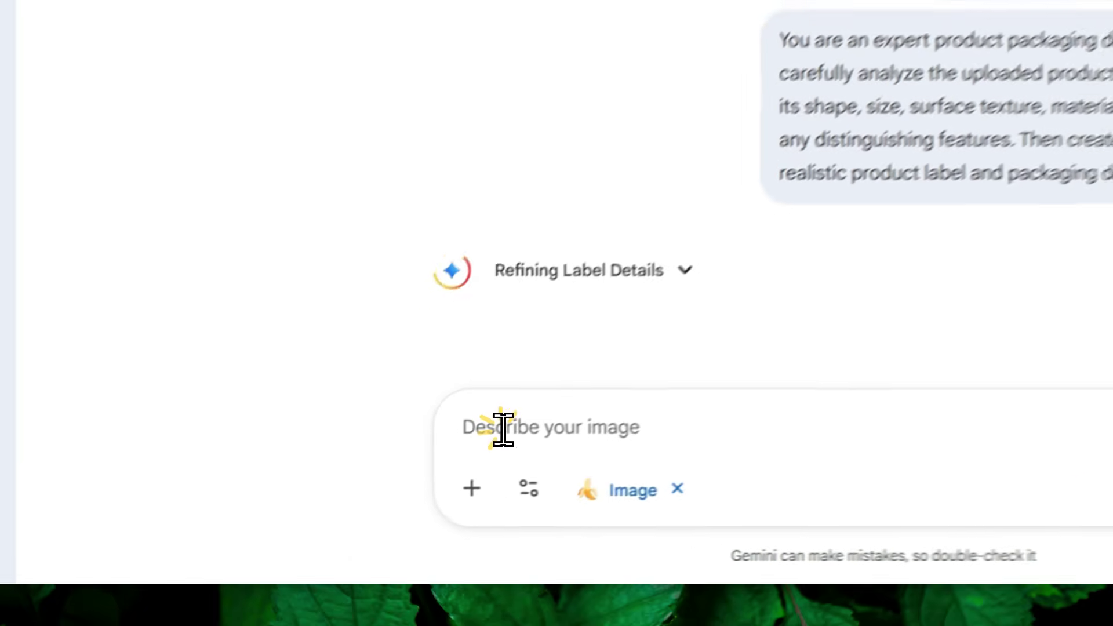
left_click(371, 497)
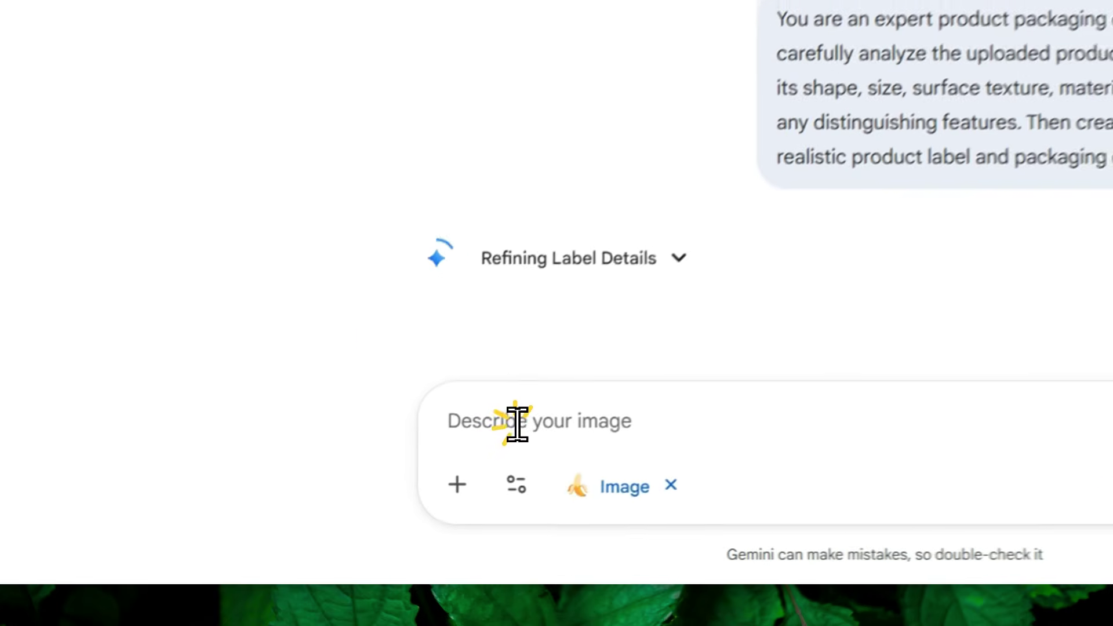
Step: Review the regenerated body wash label and compare it with version 1 of 2, returning to version 2 to examine the whole bottle
left_click(383, 494)
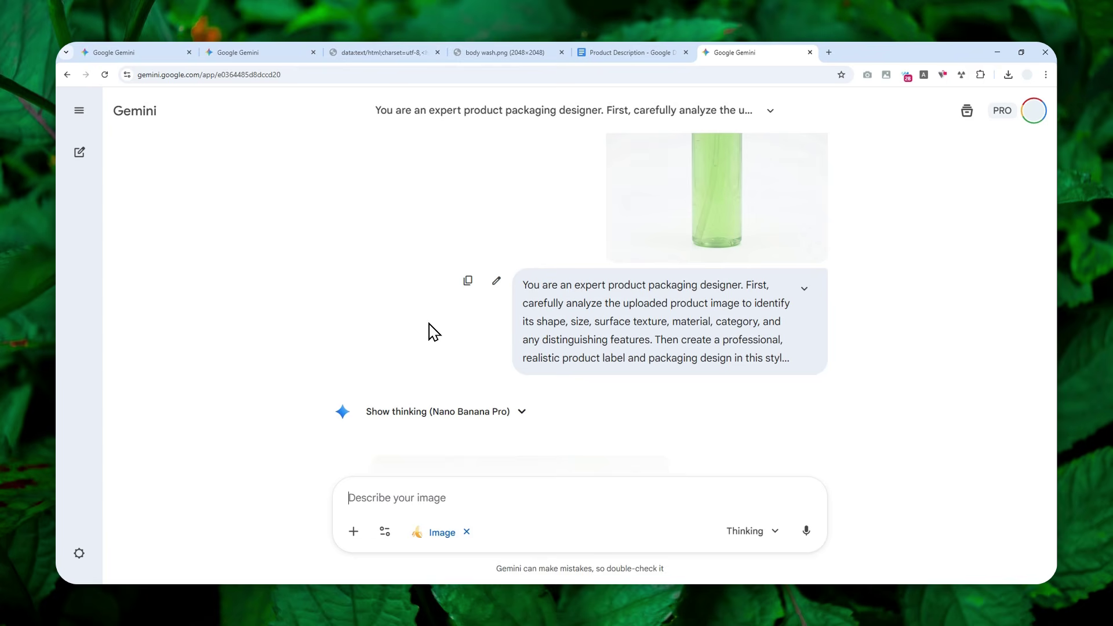
scroll(400, 296, "down", 6)
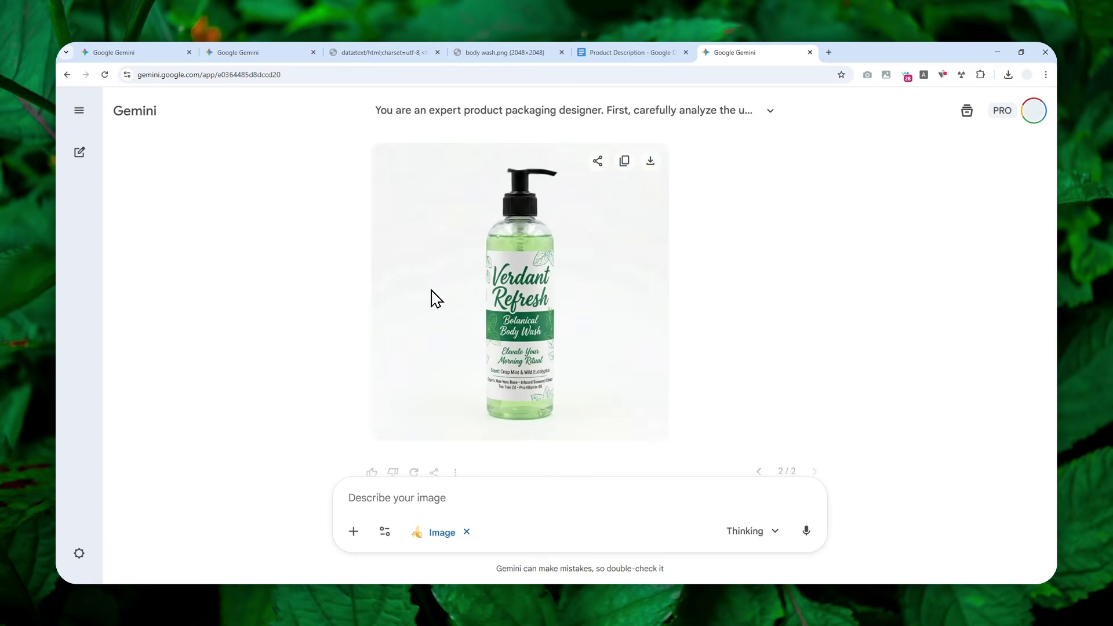
scroll(555, 289, "down", 1)
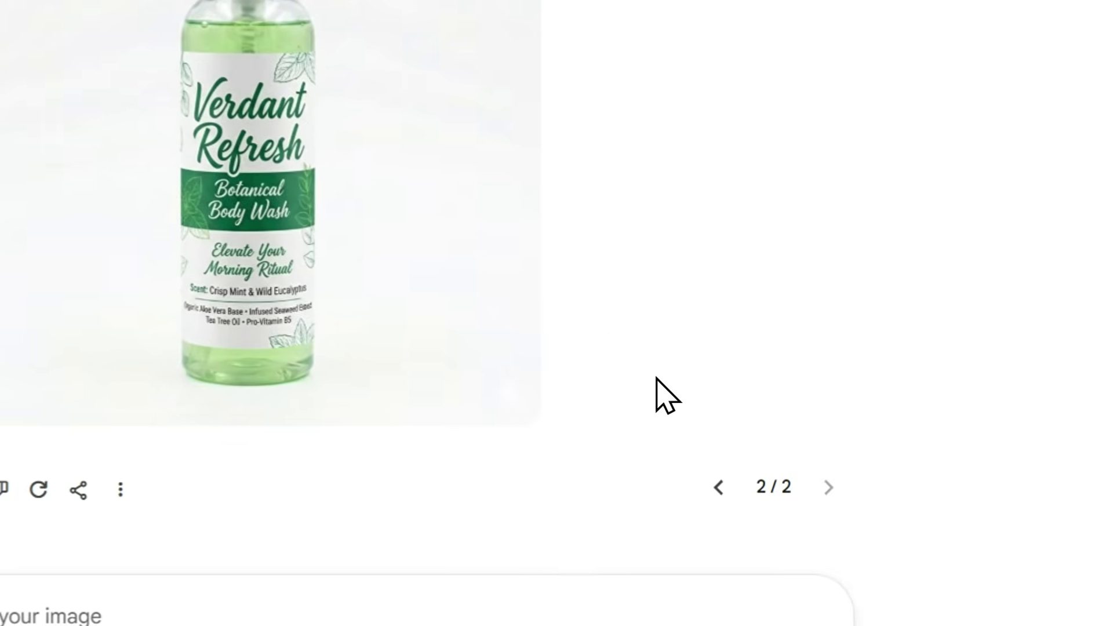
left_click(745, 450)
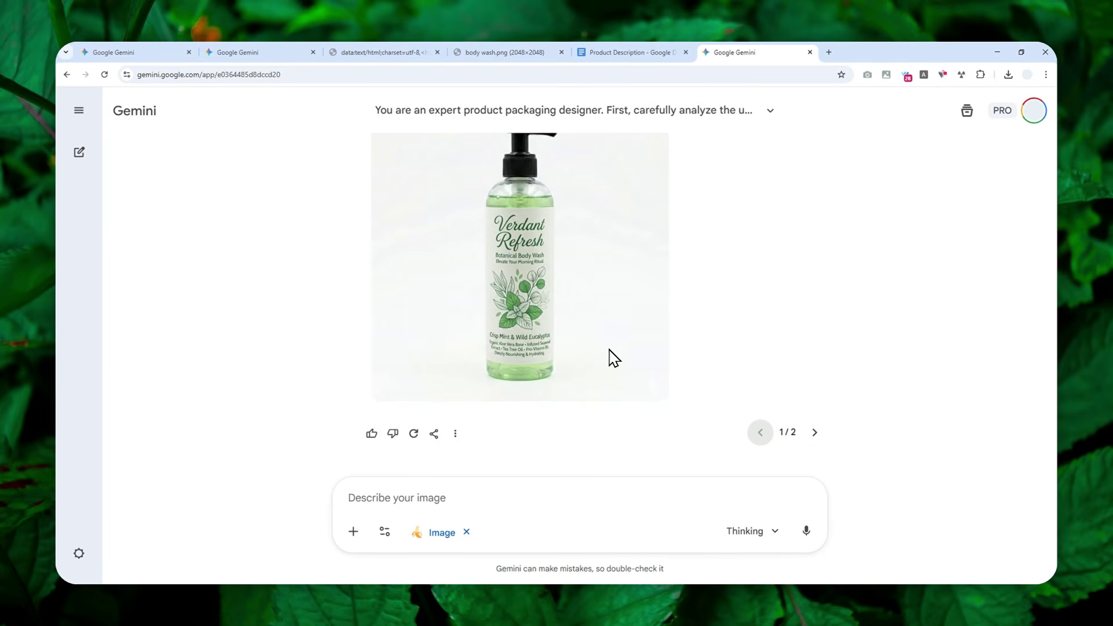
left_click(816, 433)
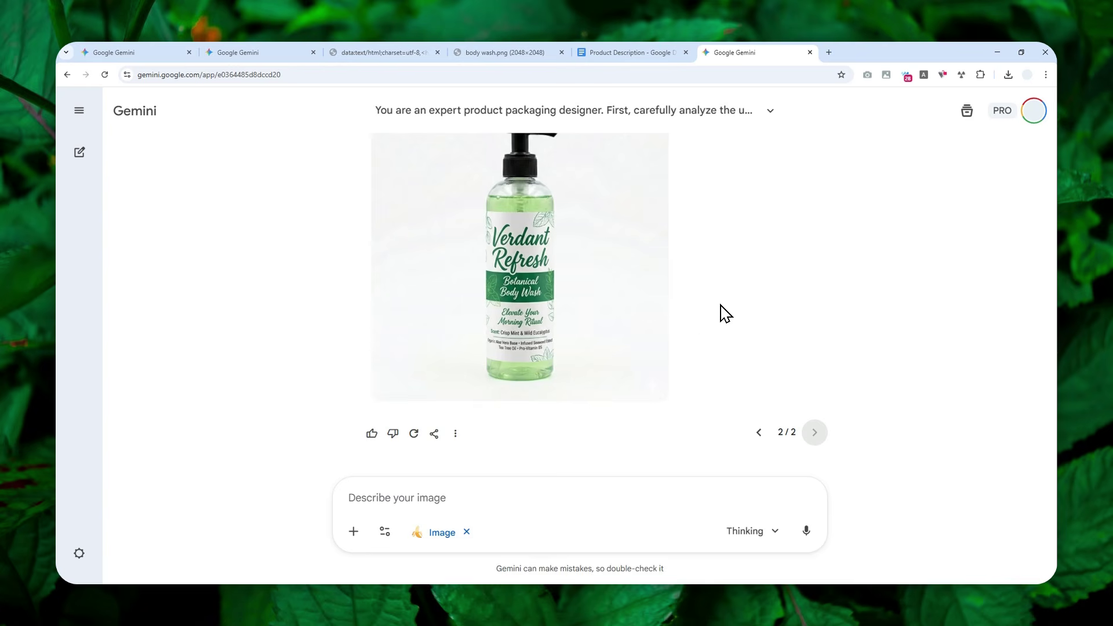
scroll(716, 325, "up", 1)
scroll(705, 319, "down", 1)
left_click(613, 244)
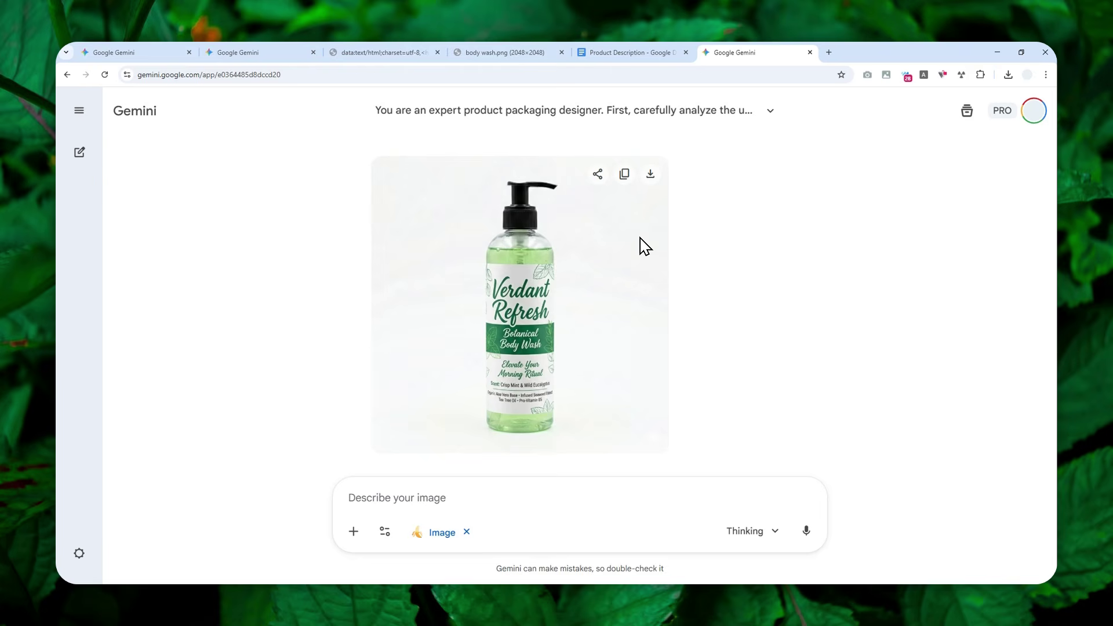
scroll(499, 262, "down", 1)
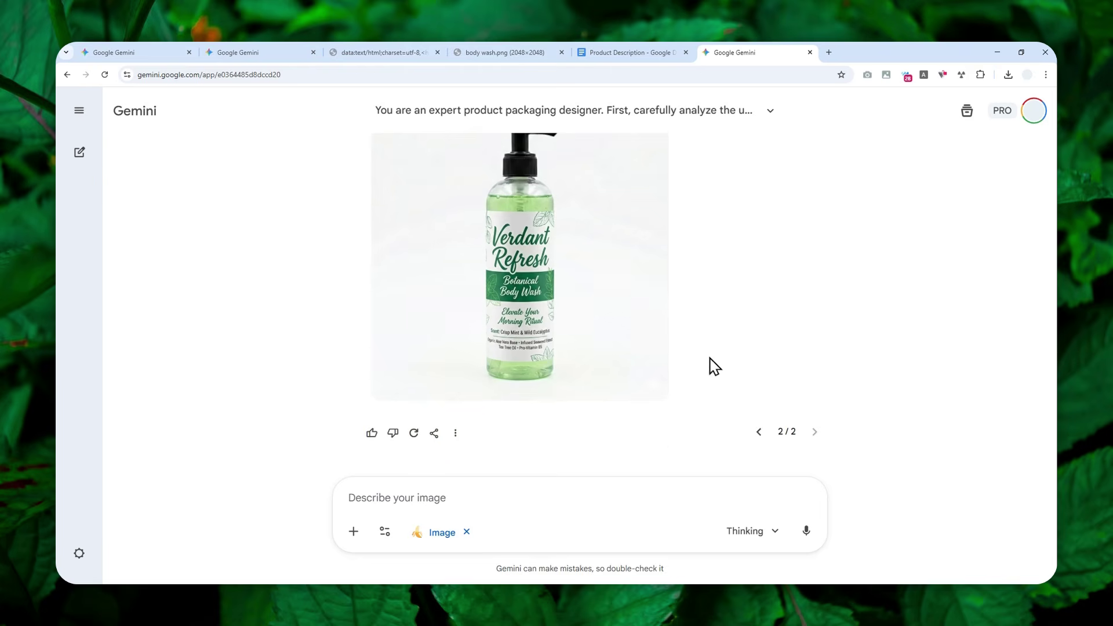
Step: Switch to the BanaChew chat and browse its label designs back to version 2 and forward to version 5 of 5
left_click(759, 432)
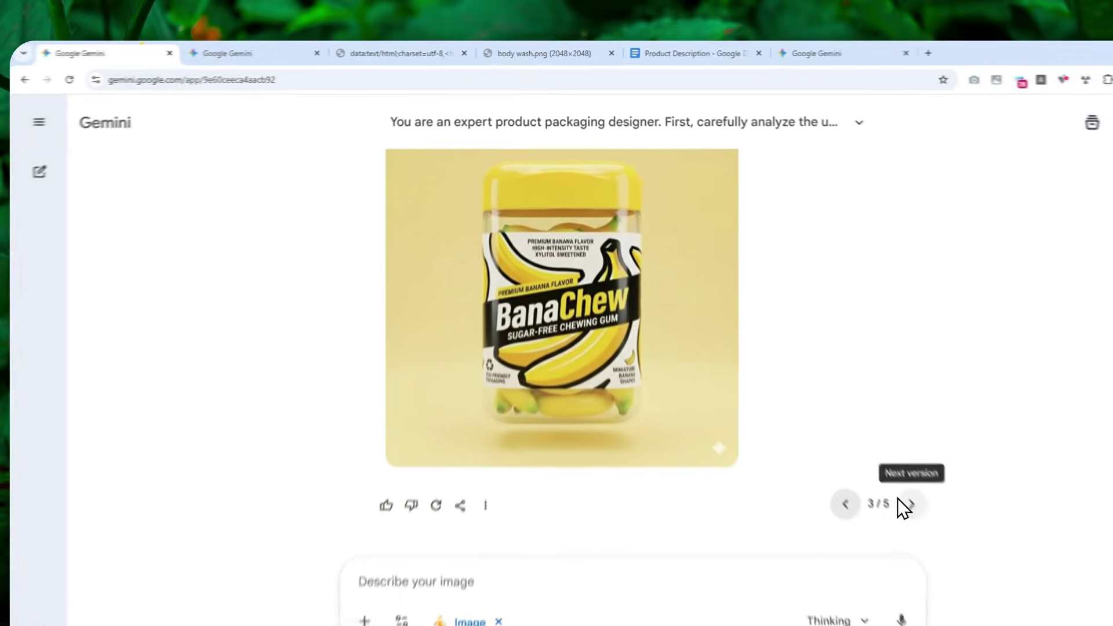
left_click(759, 433)
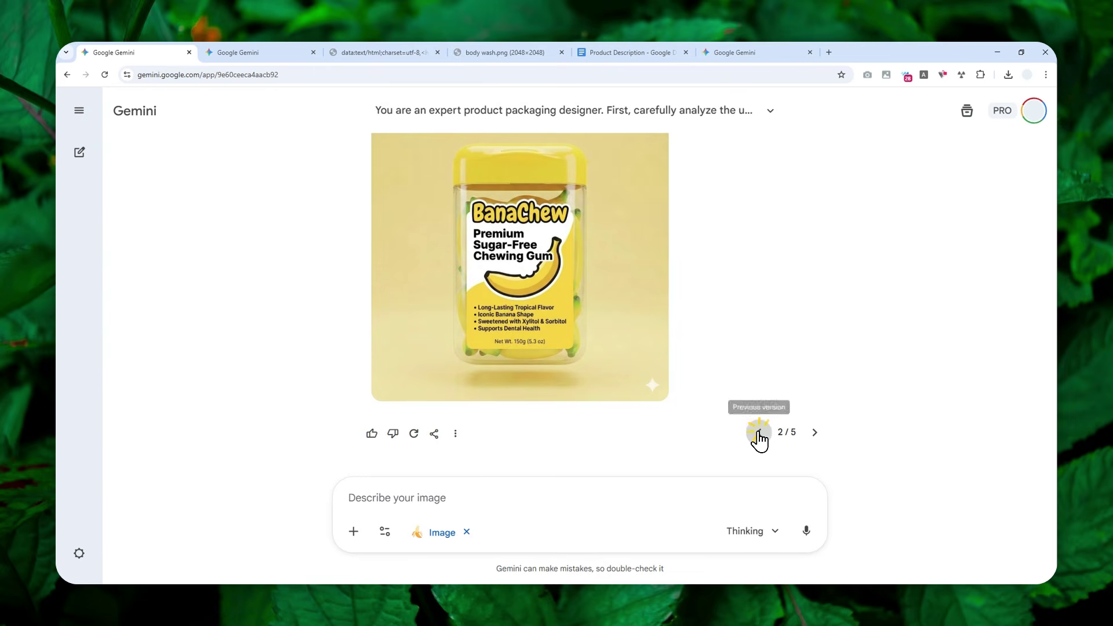
left_click(812, 434)
left_click(810, 436)
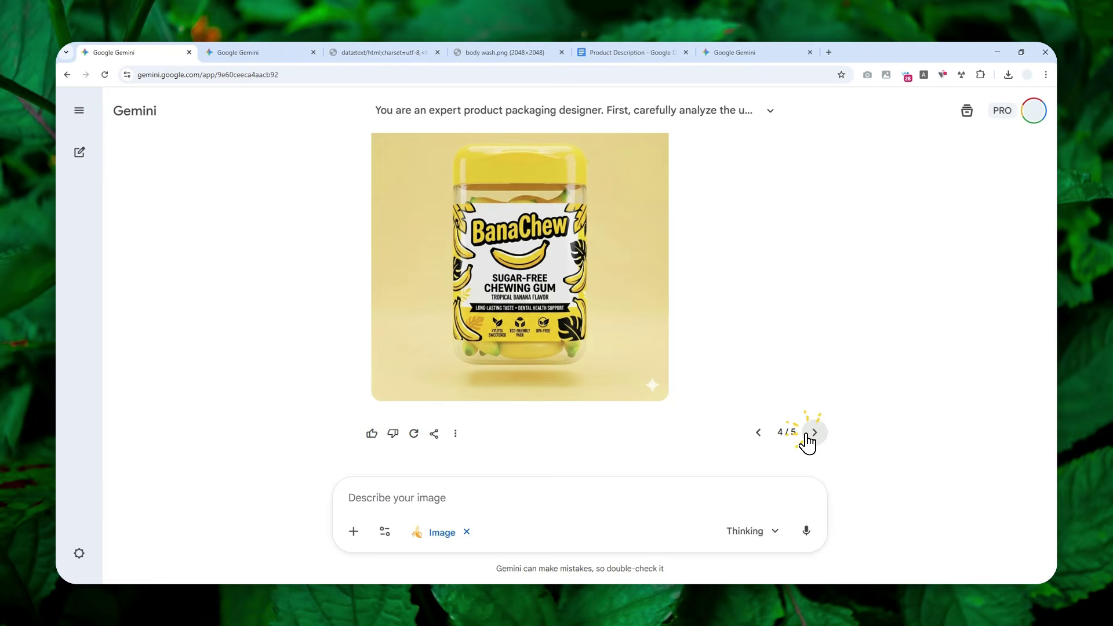
left_click(810, 436)
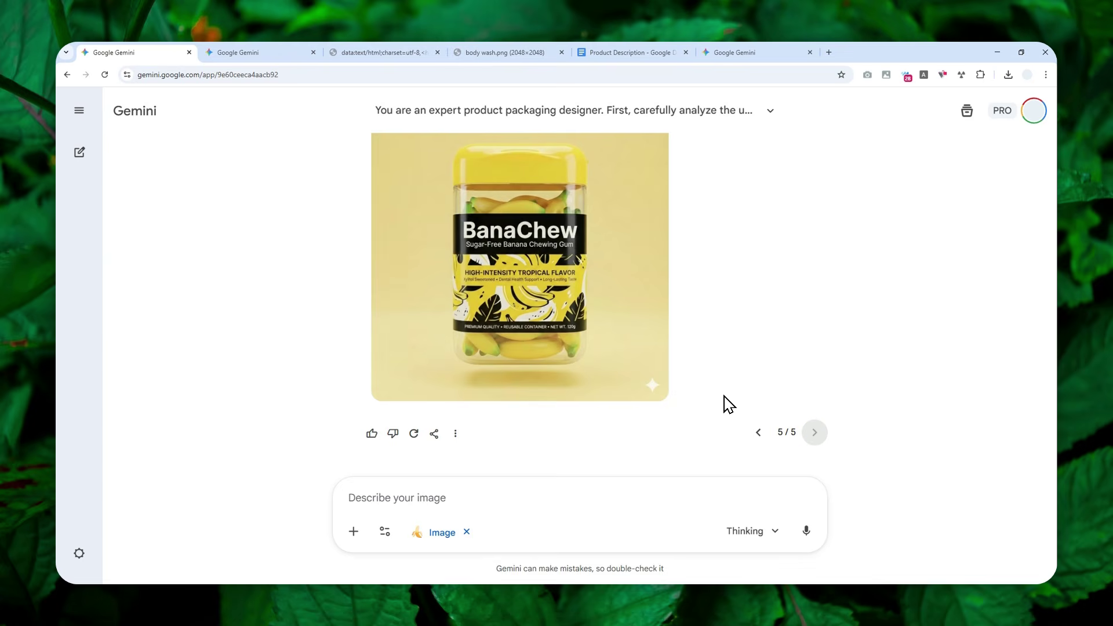